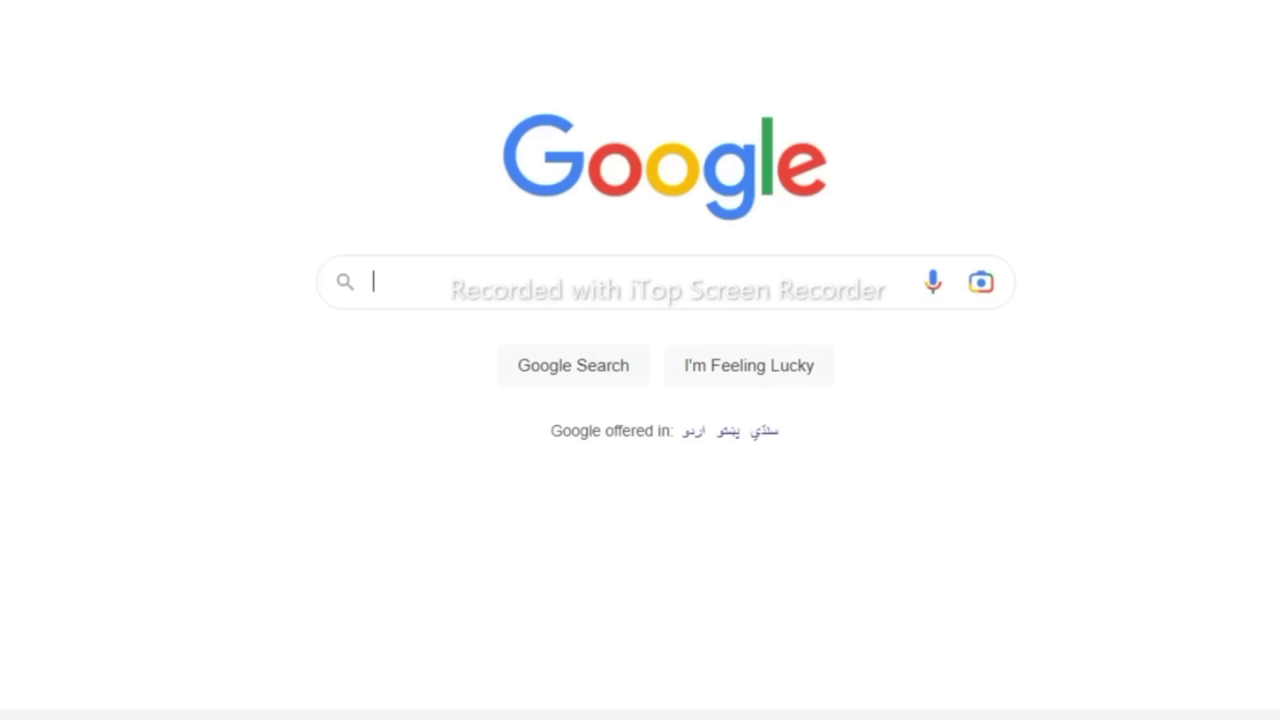
- Search Google for "suace" and open the Sauce Labs sign-up page
{"action": "type", "text": "ua"}
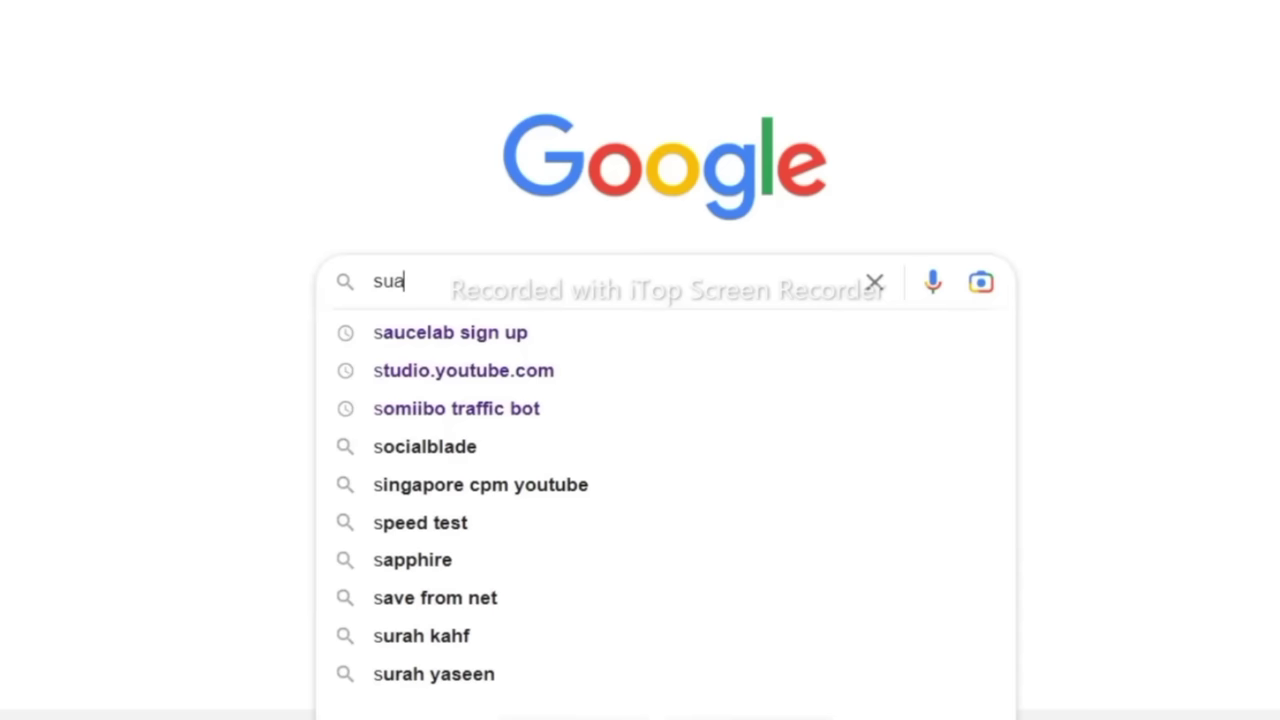
{"action": "type", "text": "ce"}
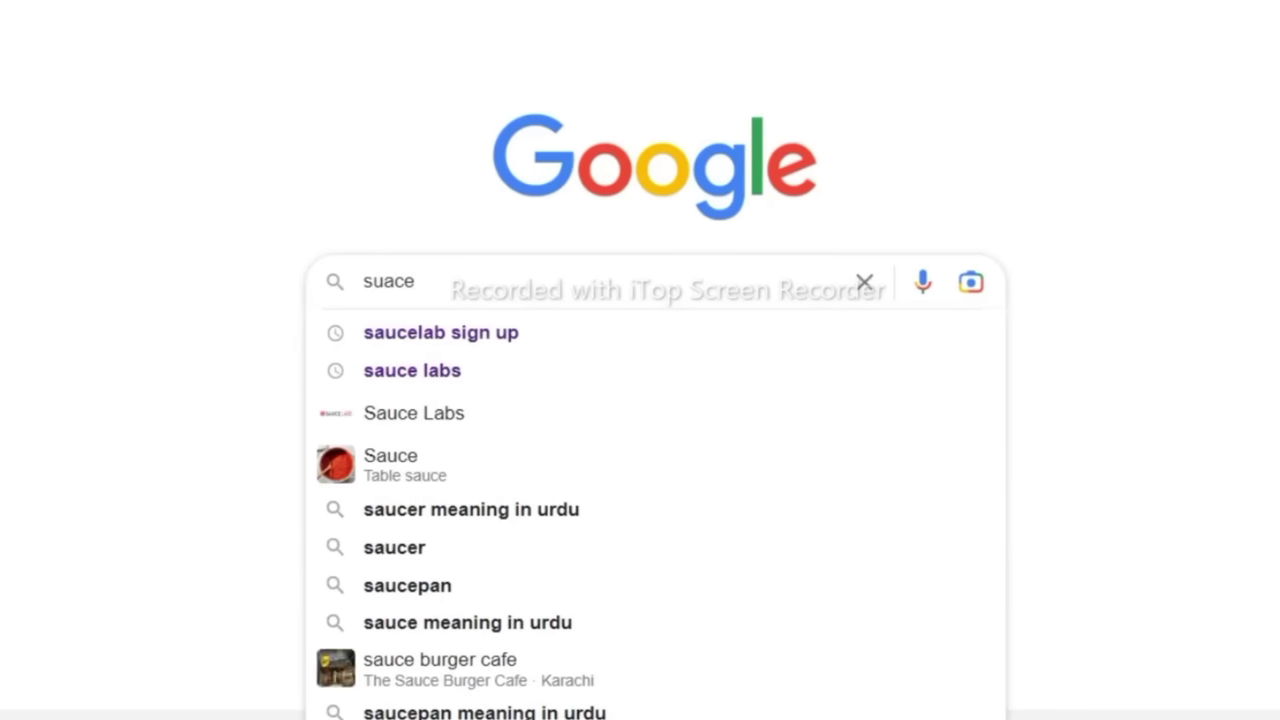
{"action": "key", "text": "Escape"}
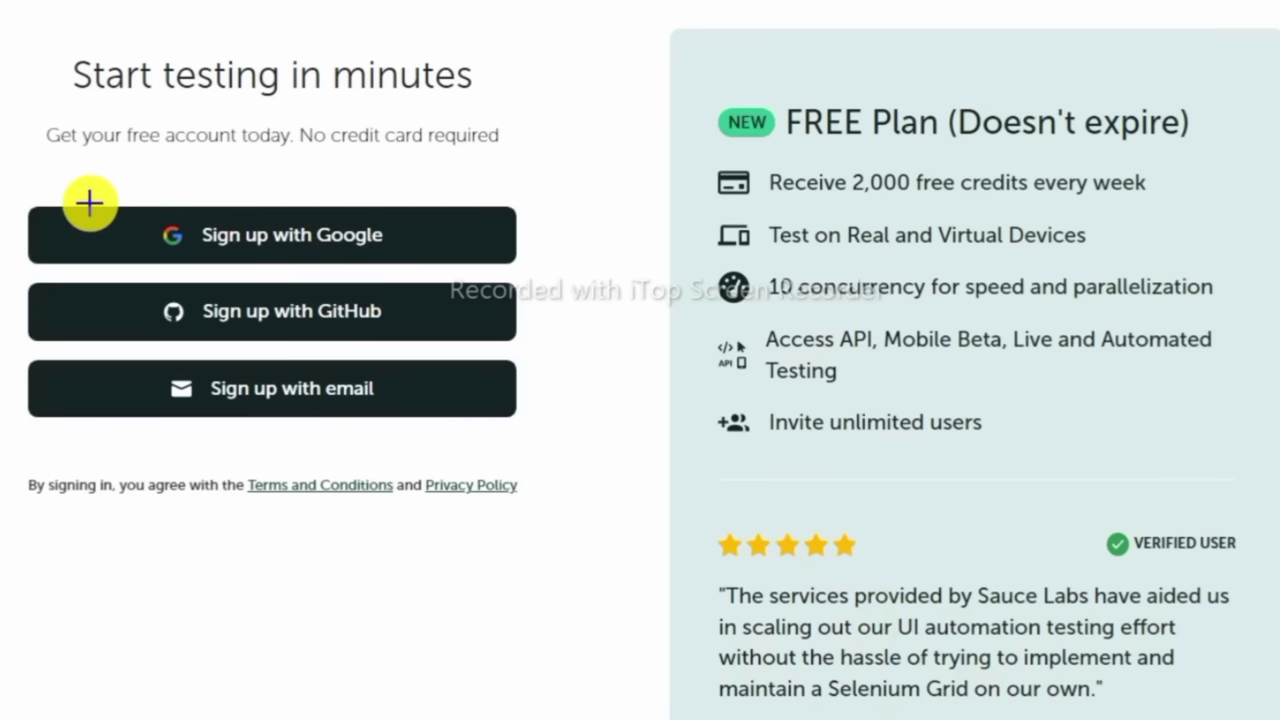
{"action": "mouse_move", "coordinate": [14, 198]}
{"action": "left_mouse_down"}
{"action": "mouse_move", "coordinate": [223, 240]}
{"action": "mouse_move", "coordinate": [567, 268]}
{"action": "left_mouse_up"}
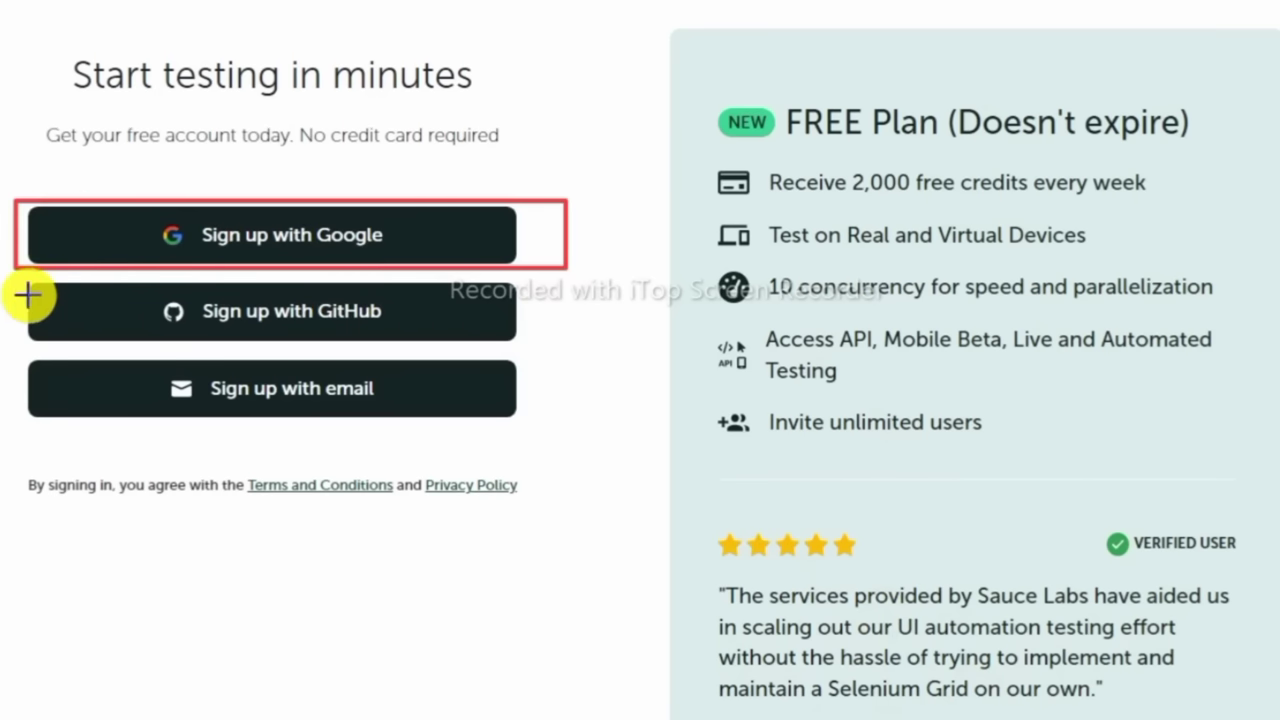
{"action": "mouse_move", "coordinate": [20, 286]}
{"action": "left_mouse_down"}
{"action": "mouse_move", "coordinate": [209, 323]}
{"action": "mouse_move", "coordinate": [552, 331]}
{"action": "left_mouse_up"}
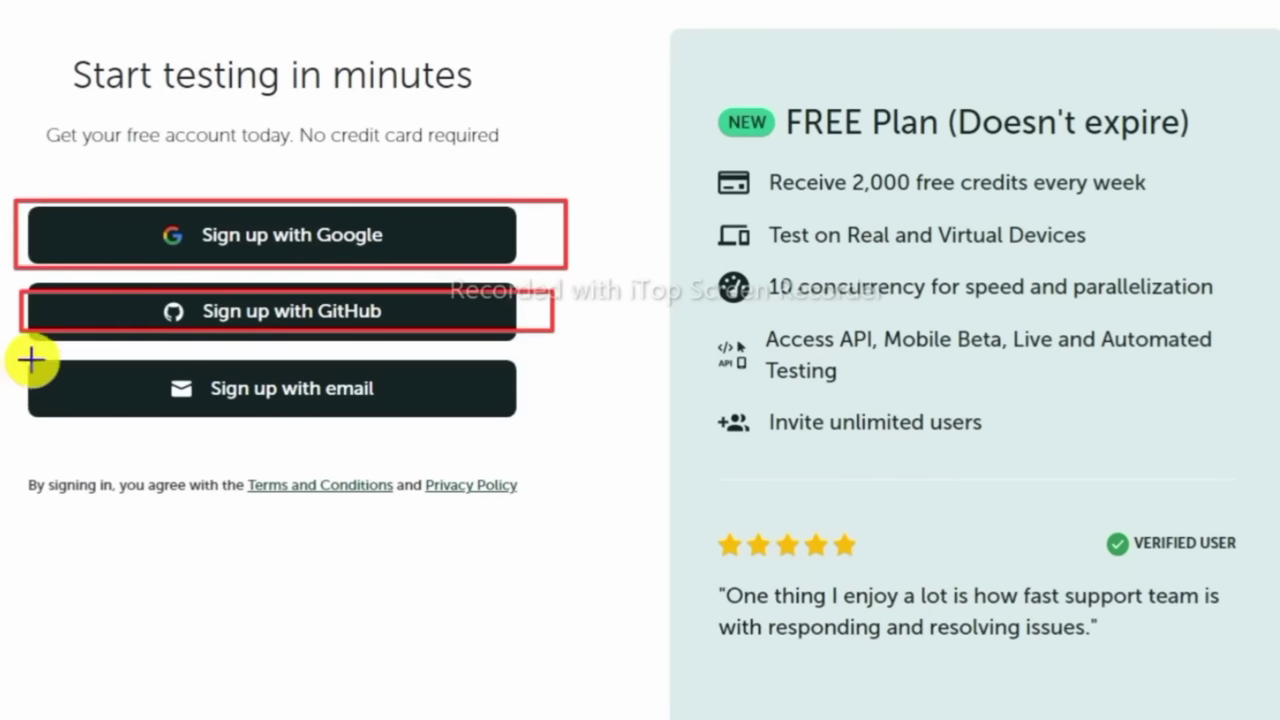
{"action": "key", "text": "Escape"}
- Open the email sign-up form and examine its work email, username, password and data center fields and marketing consent option
{"action": "left_click", "coordinate": [310, 415]}
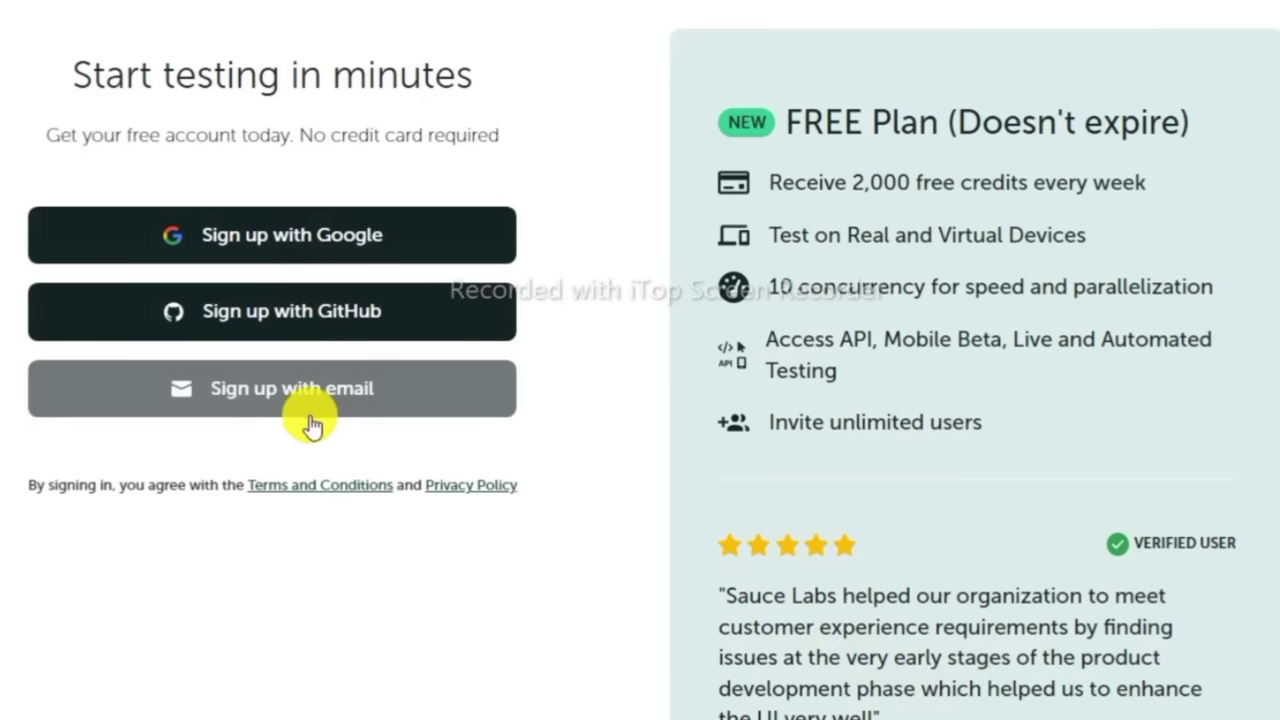
{"action": "left_click", "coordinate": [305, 398]}
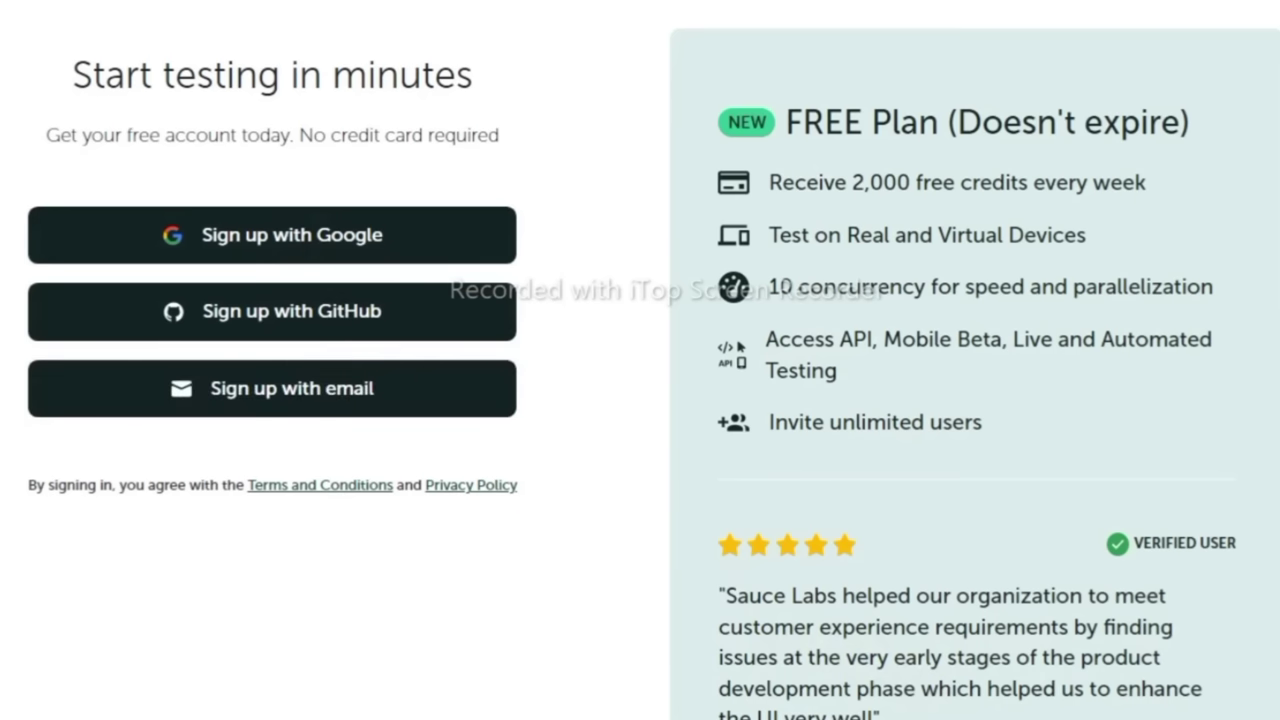
{"action": "mouse_move", "coordinate": [6, 226]}
{"action": "left_mouse_down"}
{"action": "mouse_move", "coordinate": [586, 320]}
{"action": "mouse_move", "coordinate": [600, 311]}
{"action": "left_mouse_up"}
{"action": "left_click_drag", "start_coordinate": [2, 348], "coordinate": [532, 436]}
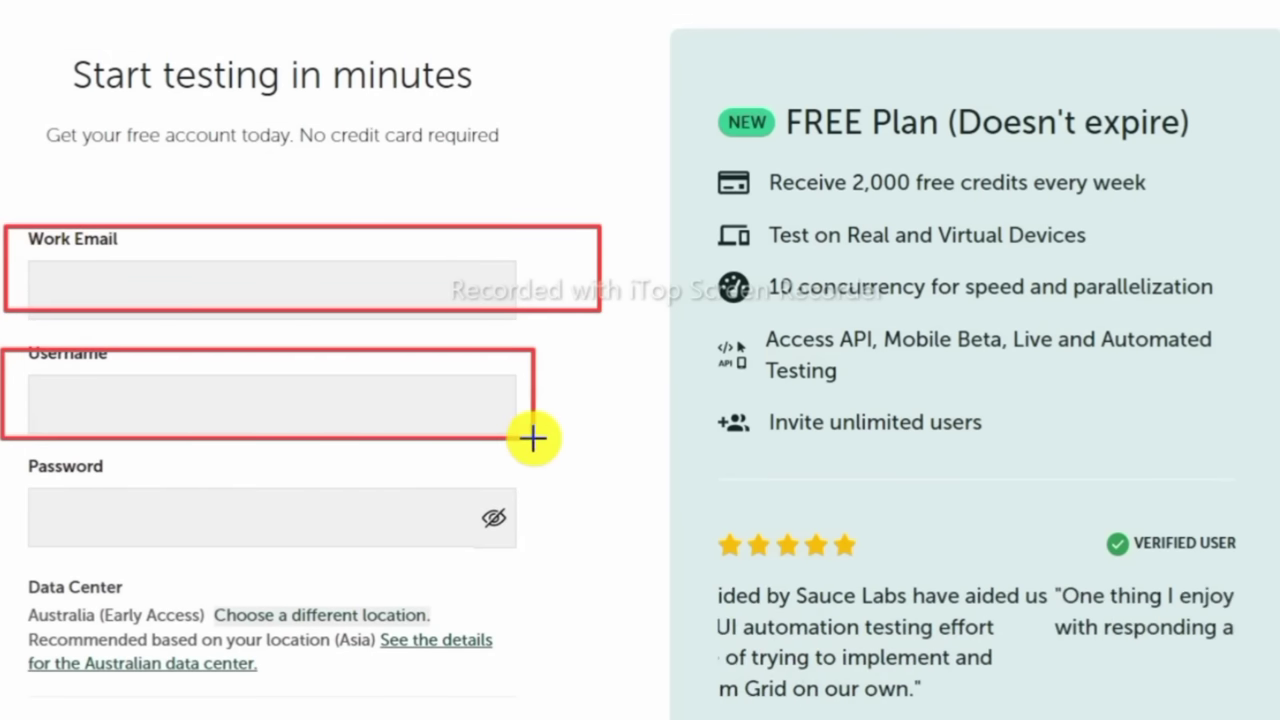
{"action": "left_click_drag", "start_coordinate": [10, 460], "coordinate": [537, 586]}
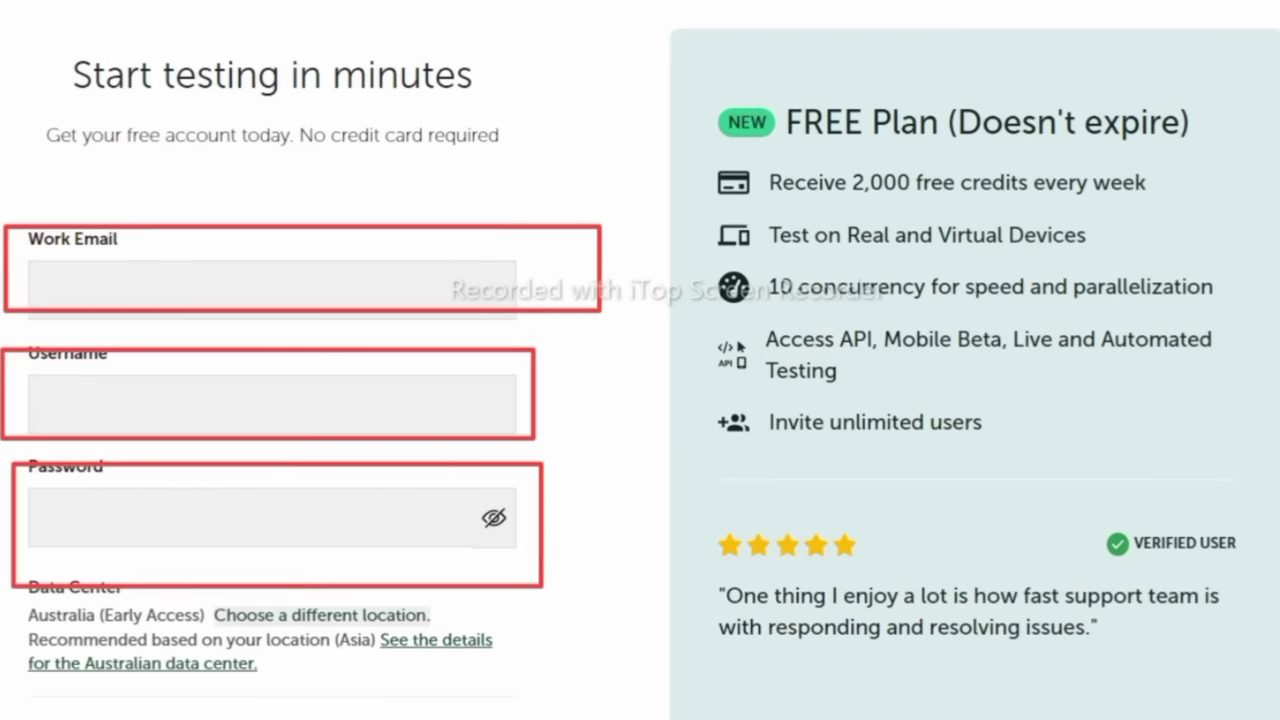
{"action": "scroll", "coordinate": [23, 374], "scroll_direction": "down", "scroll_amount": 4}
{"action": "left_click_drag", "start_coordinate": [20, 342], "coordinate": [68, 390]}
{"action": "left_click", "coordinate": [280, 583]}
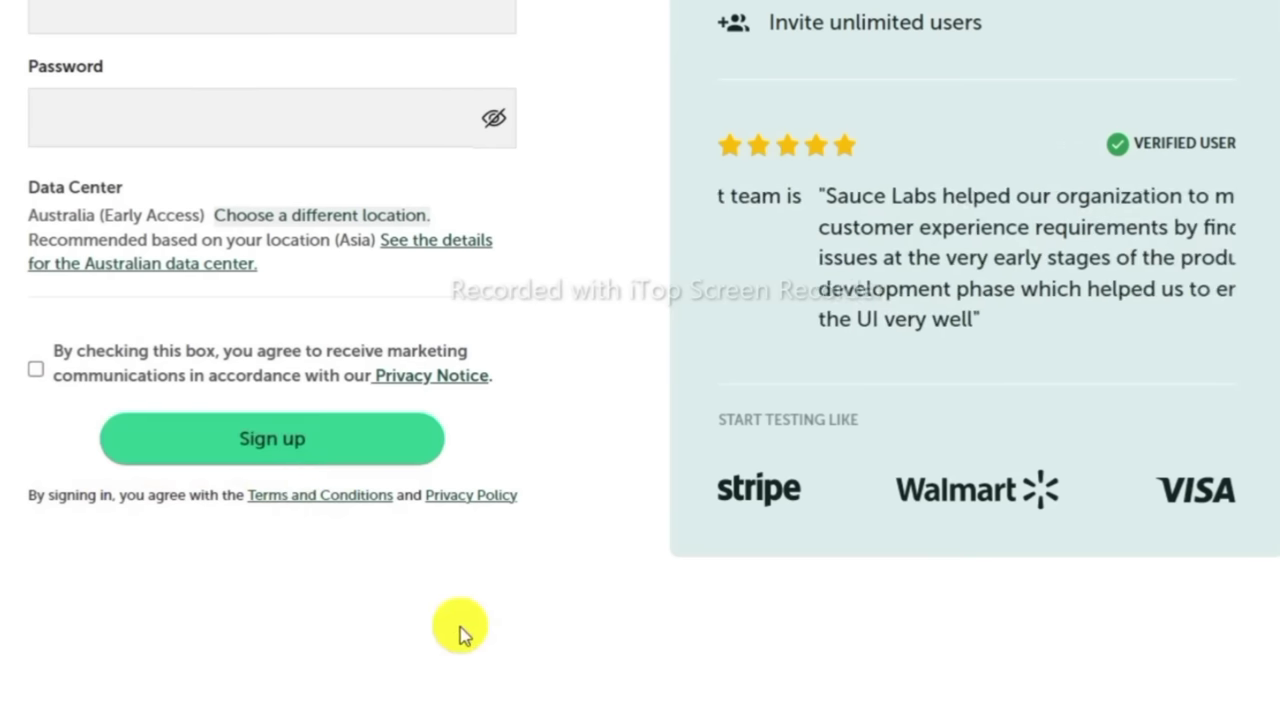
- Return to the sign-up options and sign up with a Google account
{"action": "scroll", "coordinate": [463, 629], "scroll_direction": "up", "scroll_amount": 4}
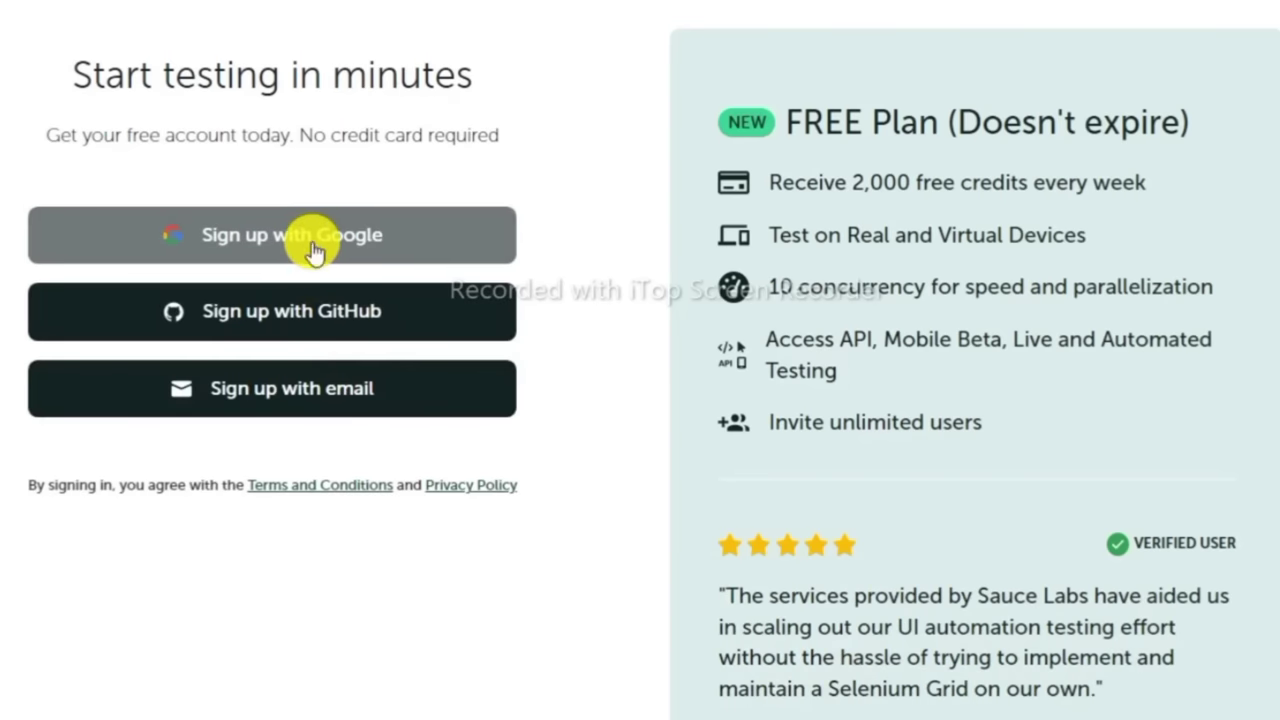
{"action": "left_click", "coordinate": [313, 252]}
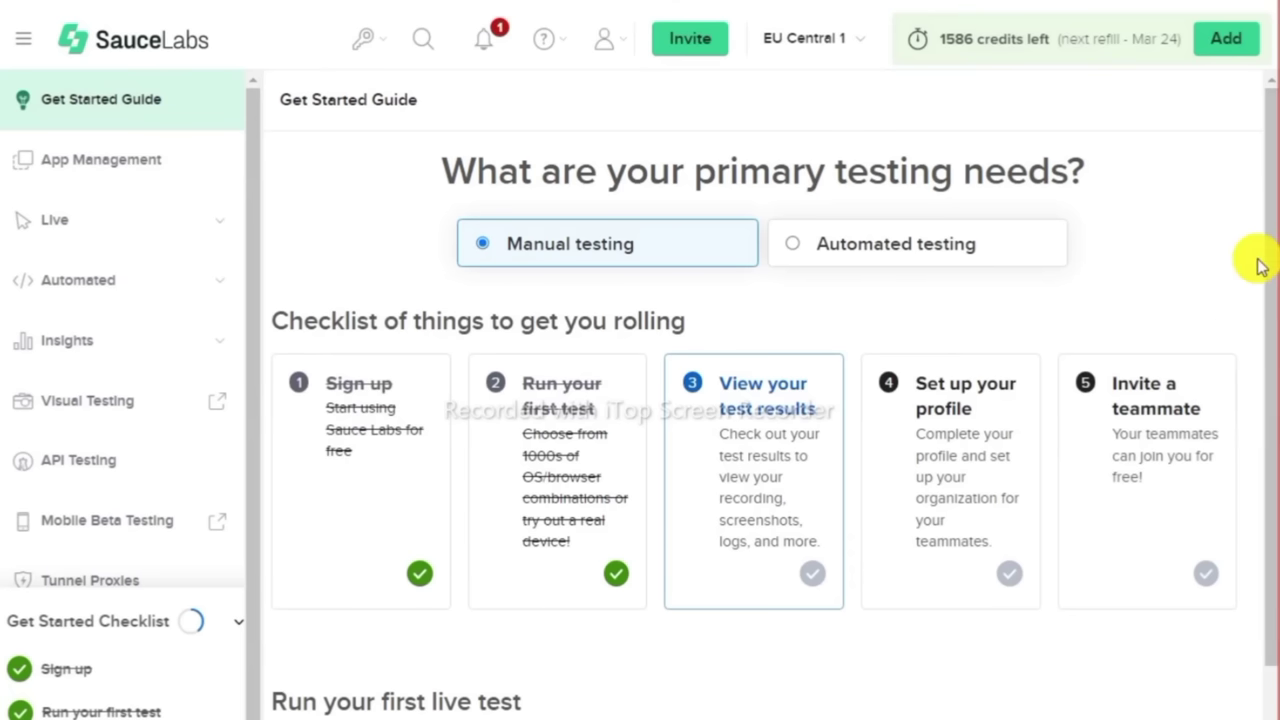
- Examine the Get Started Guide's live test types and its manual and automated testing choices
{"action": "left_click_drag", "start_coordinate": [1271, 223], "coordinate": [1272, 458]}
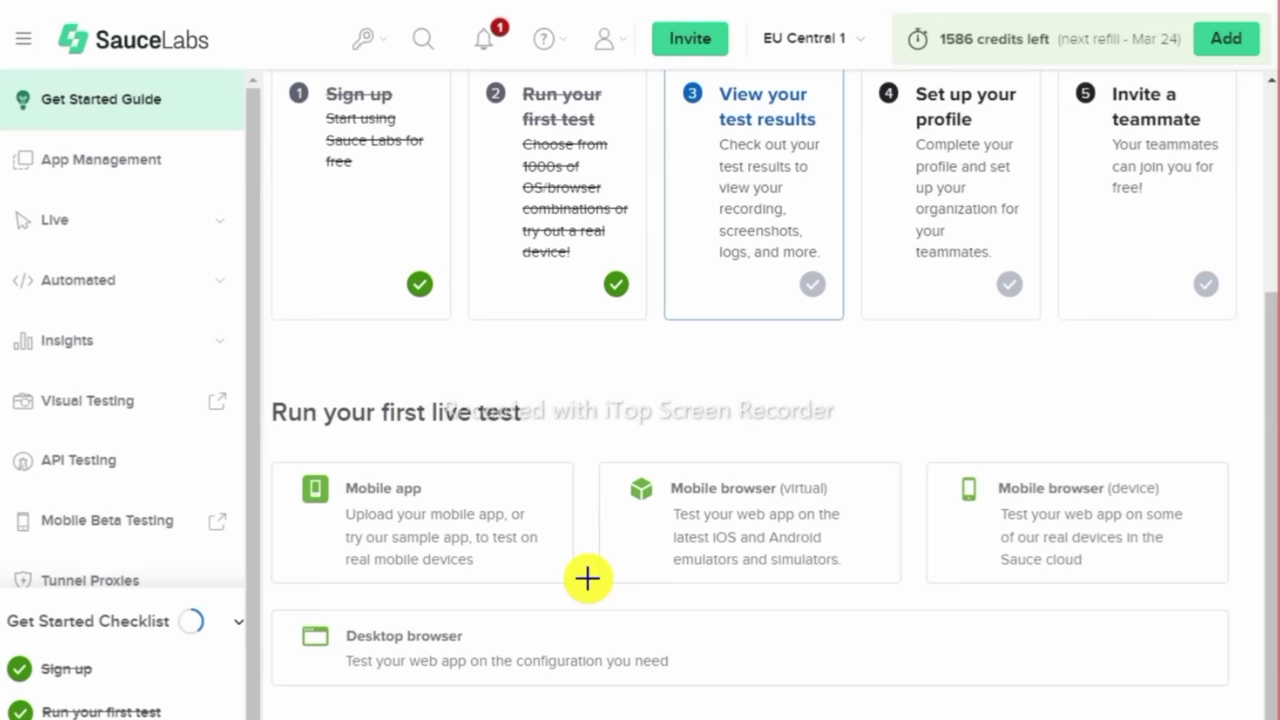
{"action": "mouse_move", "coordinate": [290, 455]}
{"action": "left_mouse_down"}
{"action": "mouse_move", "coordinate": [366, 557]}
{"action": "mouse_move", "coordinate": [503, 575]}
{"action": "left_mouse_up"}
{"action": "mouse_move", "coordinate": [607, 458]}
{"action": "left_mouse_down"}
{"action": "mouse_move", "coordinate": [771, 586]}
{"action": "mouse_move", "coordinate": [890, 564]}
{"action": "left_mouse_up"}
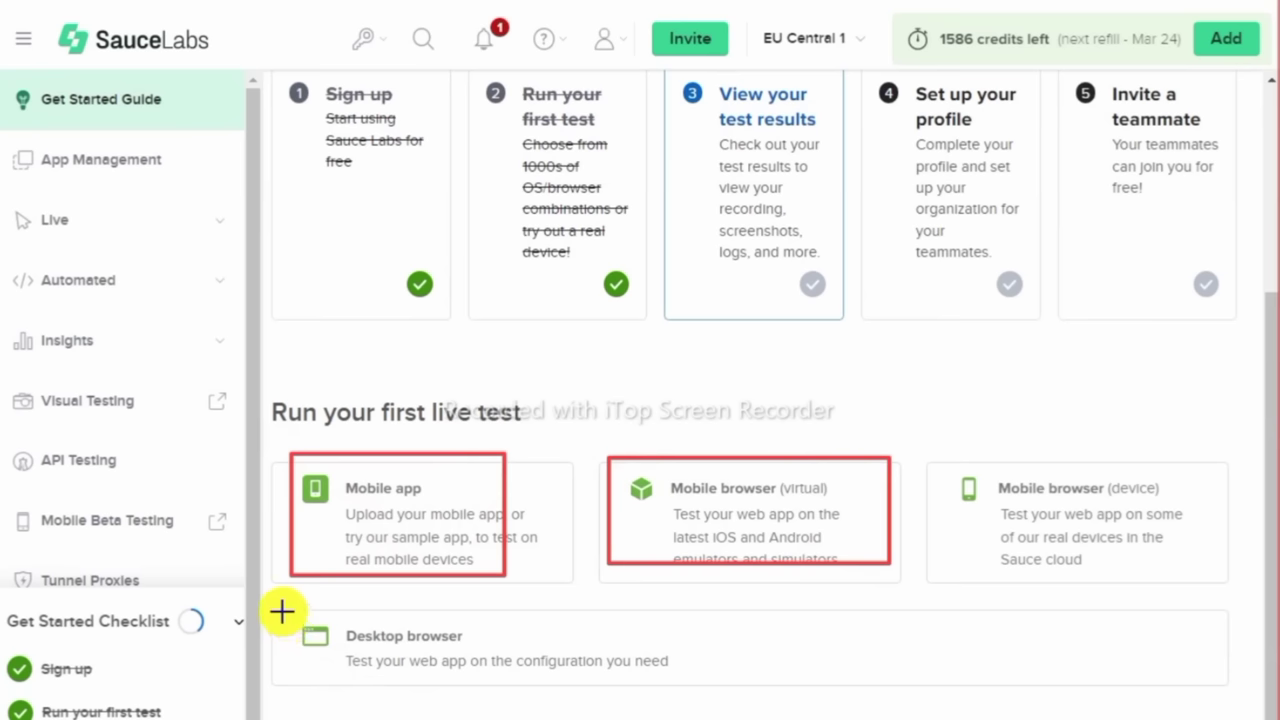
{"action": "mouse_move", "coordinate": [281, 611]}
{"action": "left_mouse_down"}
{"action": "mouse_move", "coordinate": [489, 690]}
{"action": "mouse_move", "coordinate": [693, 690]}
{"action": "left_mouse_up"}
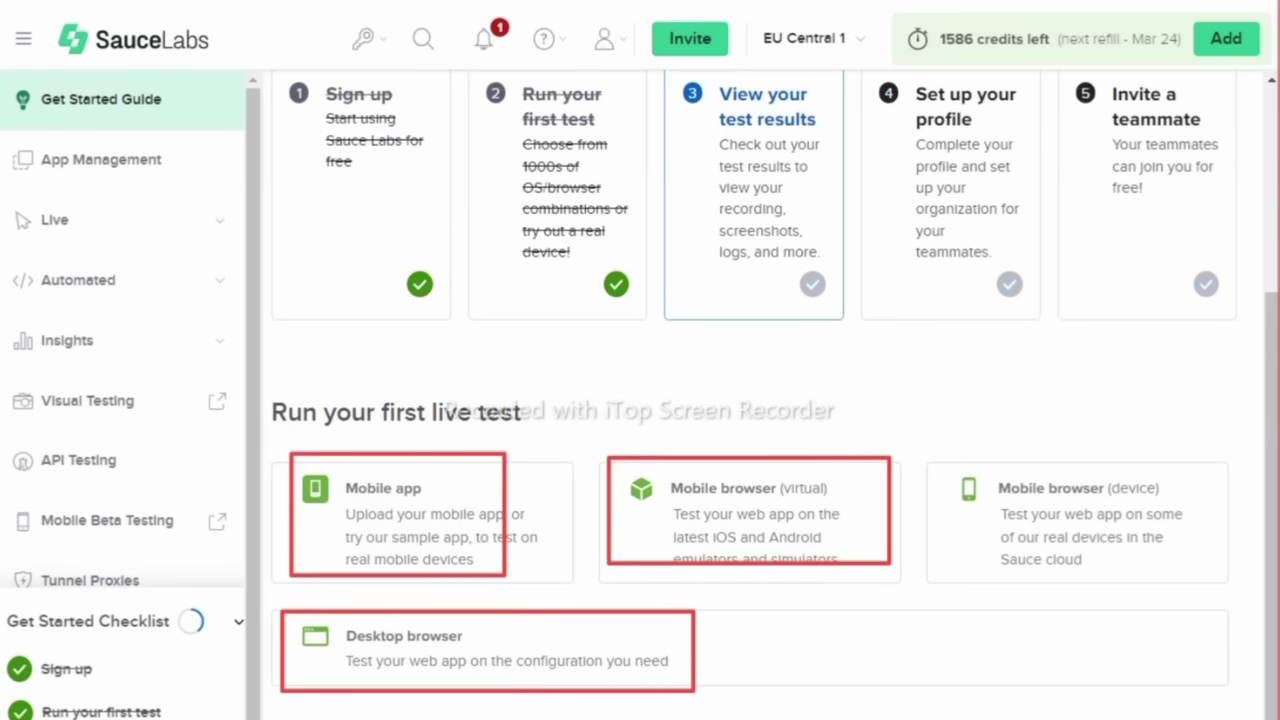
{"action": "key", "text": "Escape"}
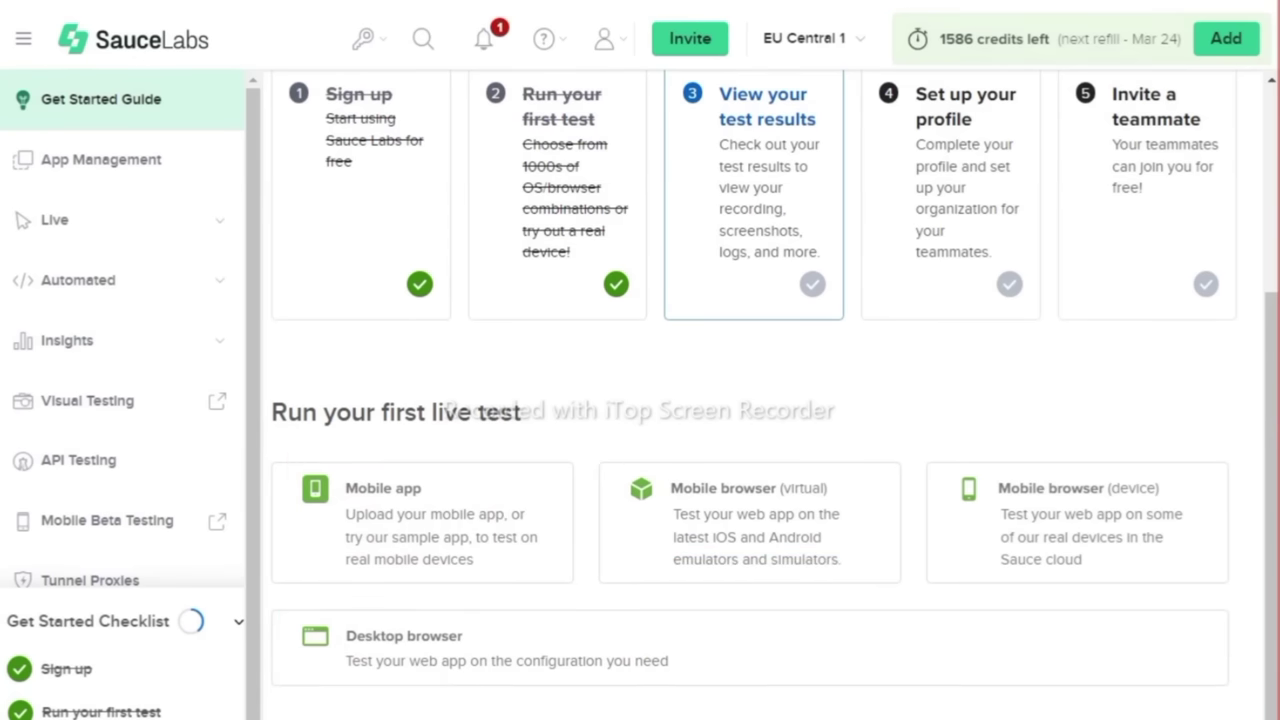
{"action": "scroll", "coordinate": [554, 271], "scroll_direction": "up", "scroll_amount": 3}
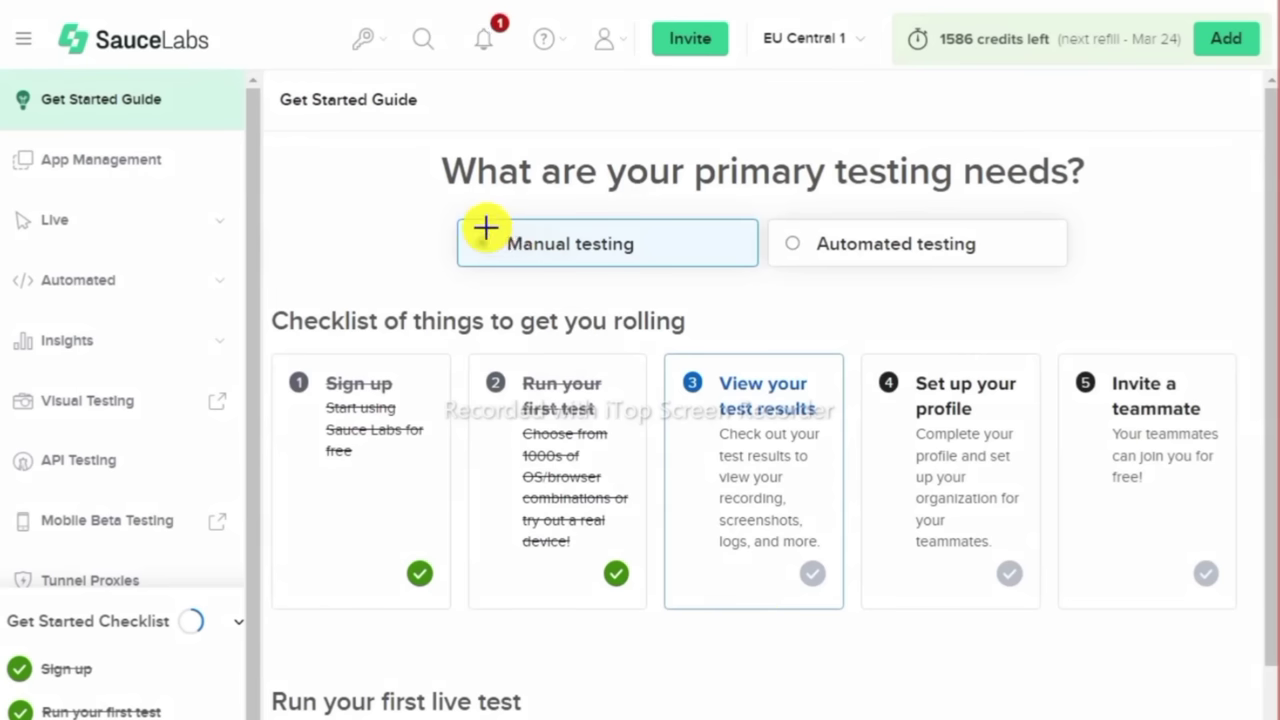
{"action": "left_click", "coordinate": [756, 219]}
{"action": "mouse_move", "coordinate": [756, 219]}
{"action": "left_mouse_down"}
{"action": "mouse_move", "coordinate": [1005, 266]}
{"action": "mouse_move", "coordinate": [1143, 271]}
{"action": "left_mouse_up"}
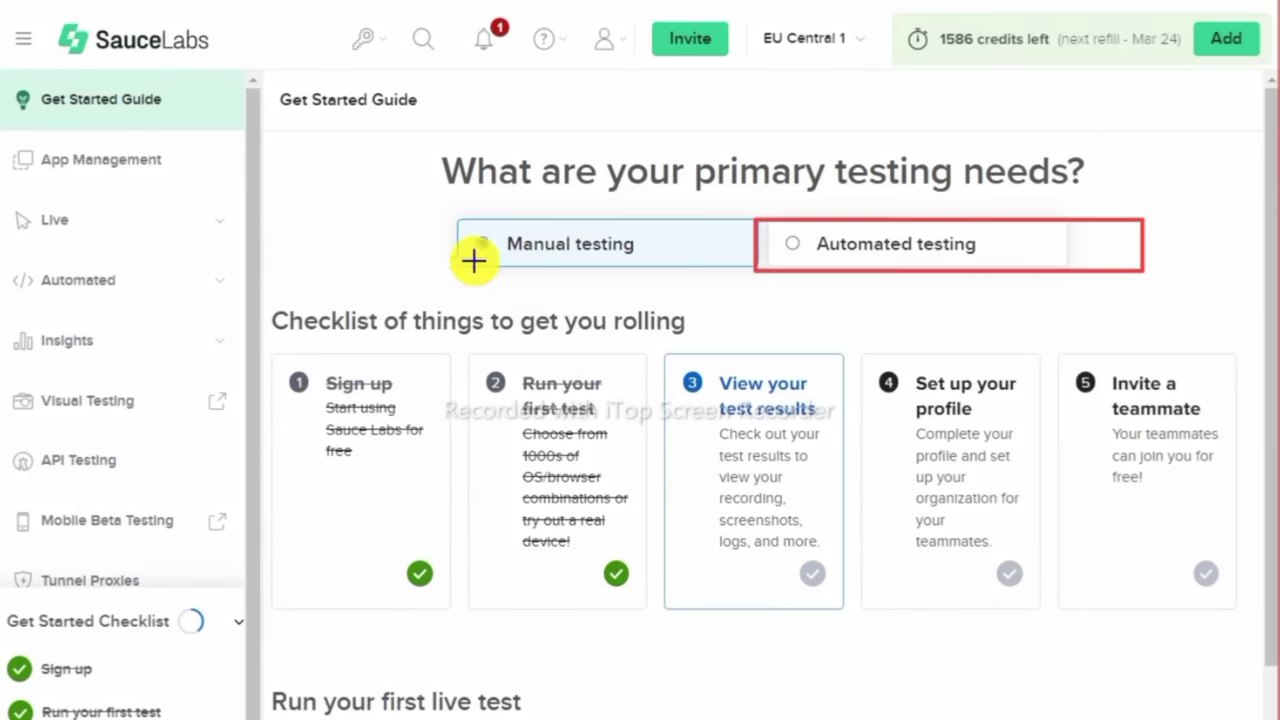
{"action": "left_click_drag", "start_coordinate": [413, 217], "coordinate": [762, 280]}
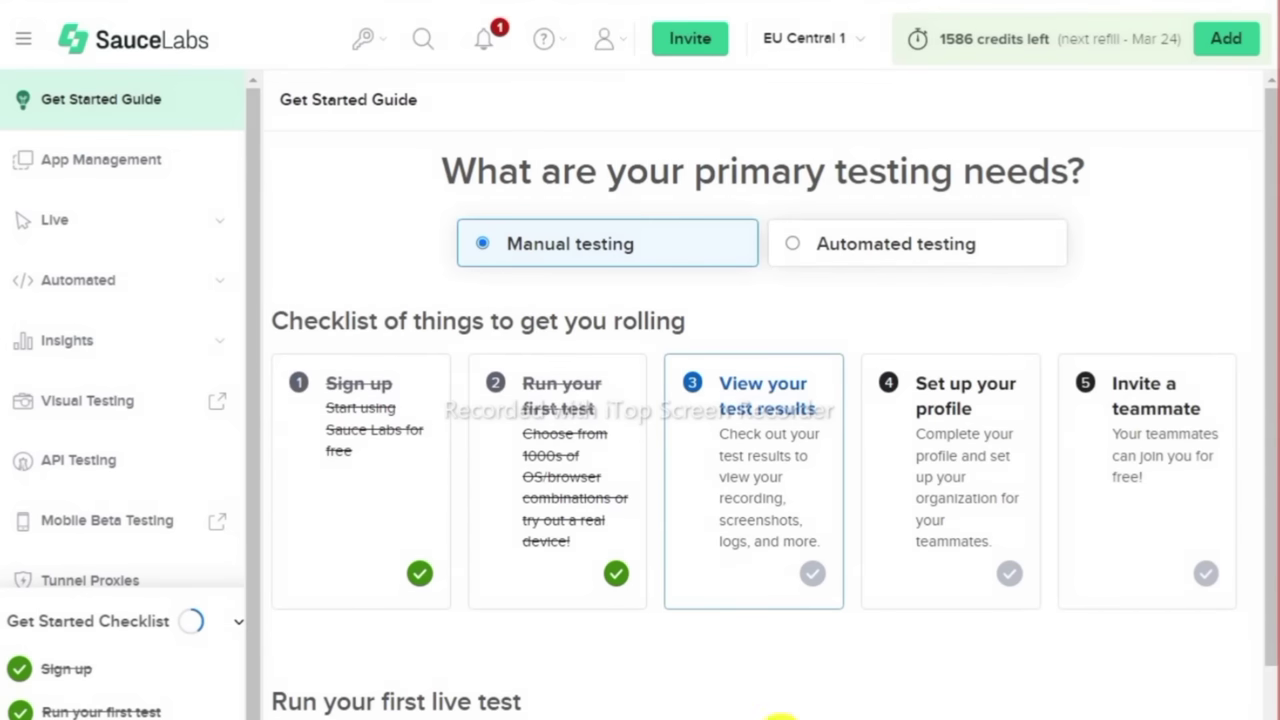
- Open the Desktop browser live test setup from the Get Started Guide
{"action": "scroll", "coordinate": [836, 625], "scroll_direction": "down", "scroll_amount": 3}
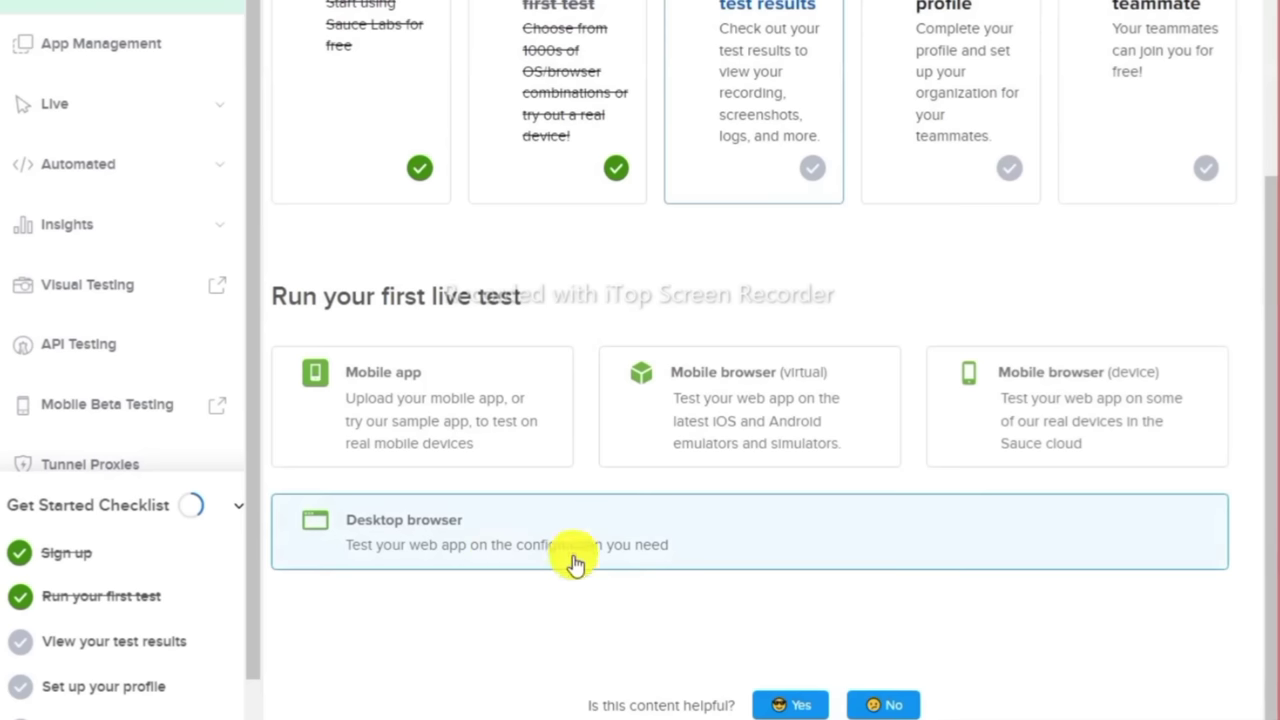
{"action": "left_click", "coordinate": [405, 550]}
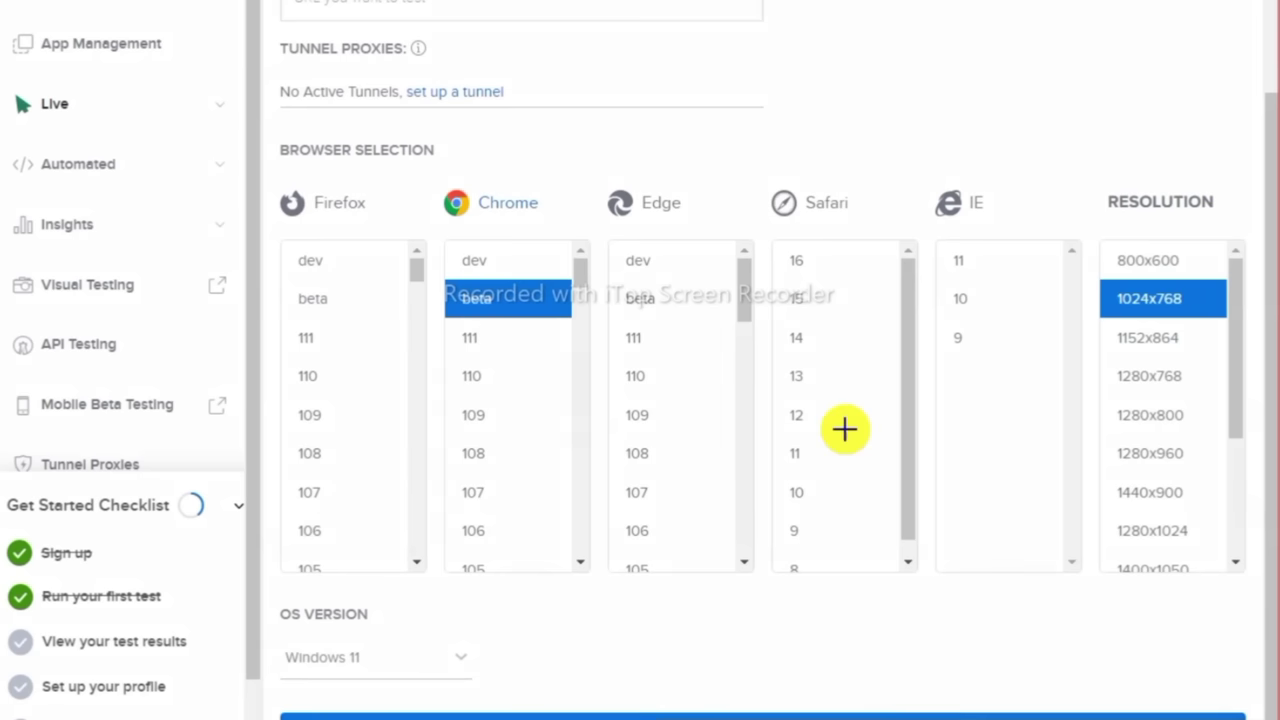
{"action": "left_click_drag", "start_coordinate": [283, 178], "coordinate": [354, 215]}
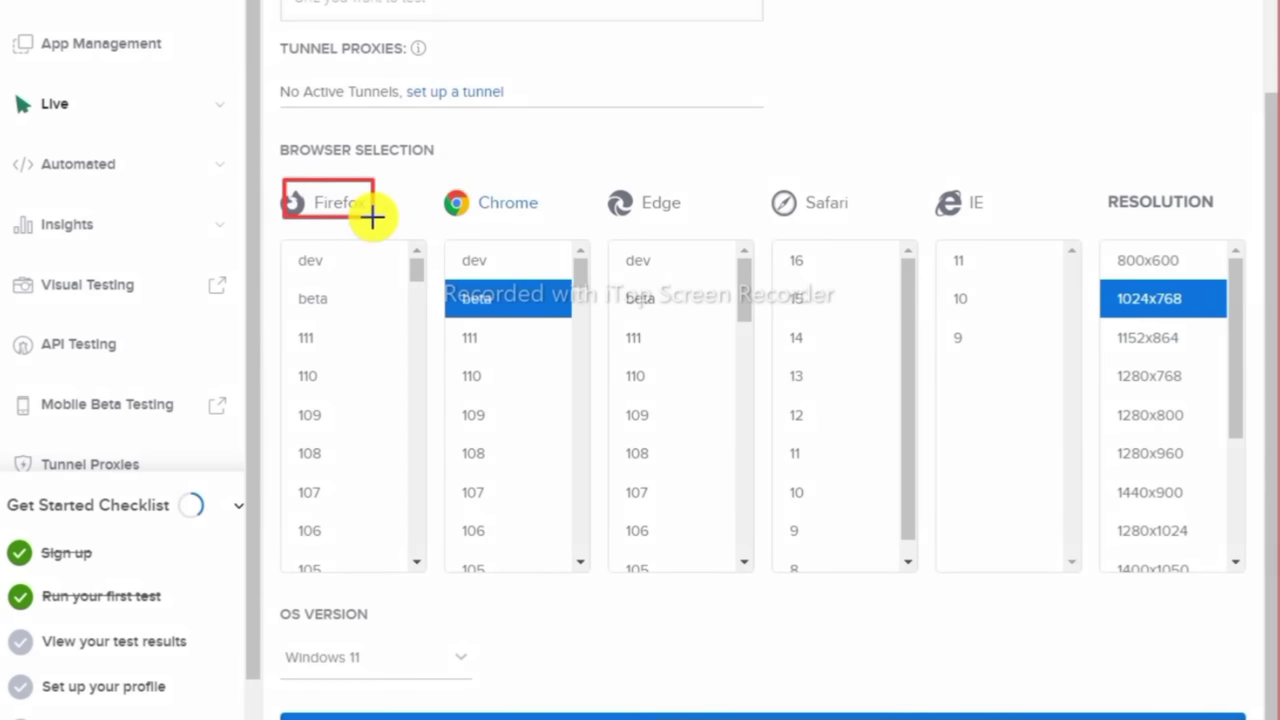
{"action": "left_click_drag", "start_coordinate": [417, 182], "coordinate": [500, 222]}
{"action": "left_click_drag", "start_coordinate": [543, 172], "coordinate": [640, 226]}
{"action": "left_click_drag", "start_coordinate": [720, 174], "coordinate": [840, 220]}
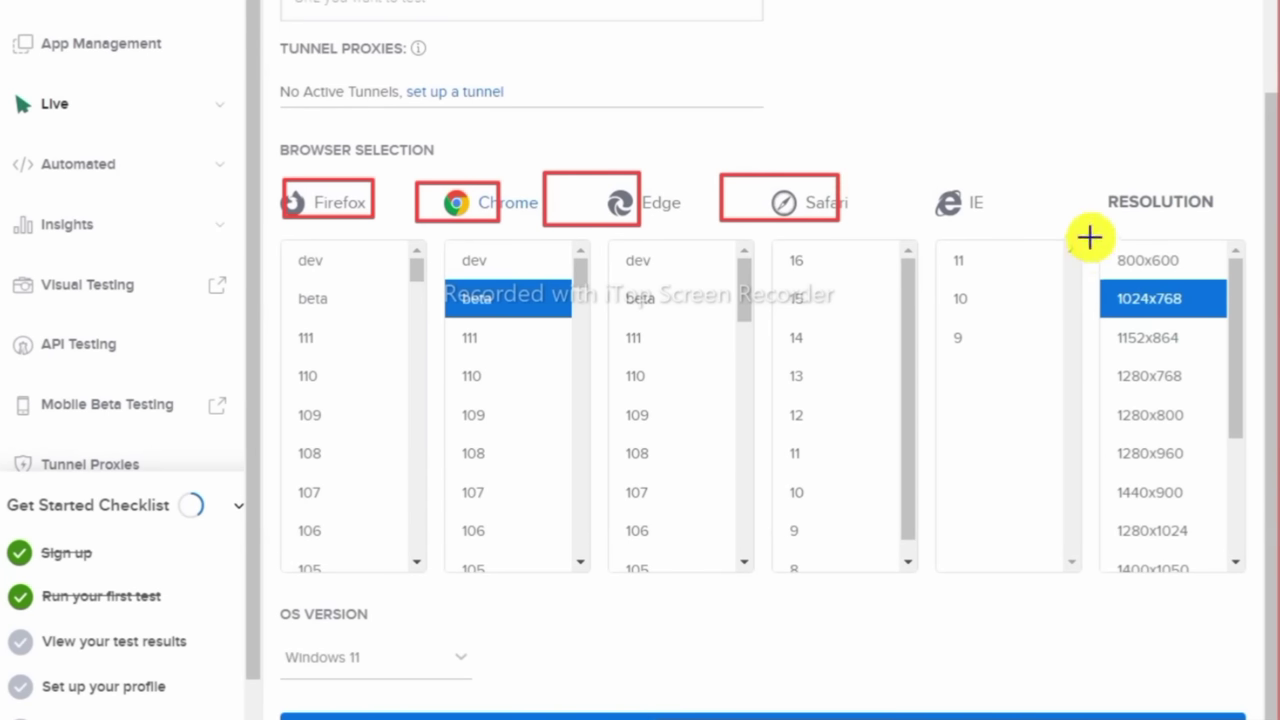
{"action": "left_click_drag", "start_coordinate": [1089, 238], "coordinate": [1197, 271]}
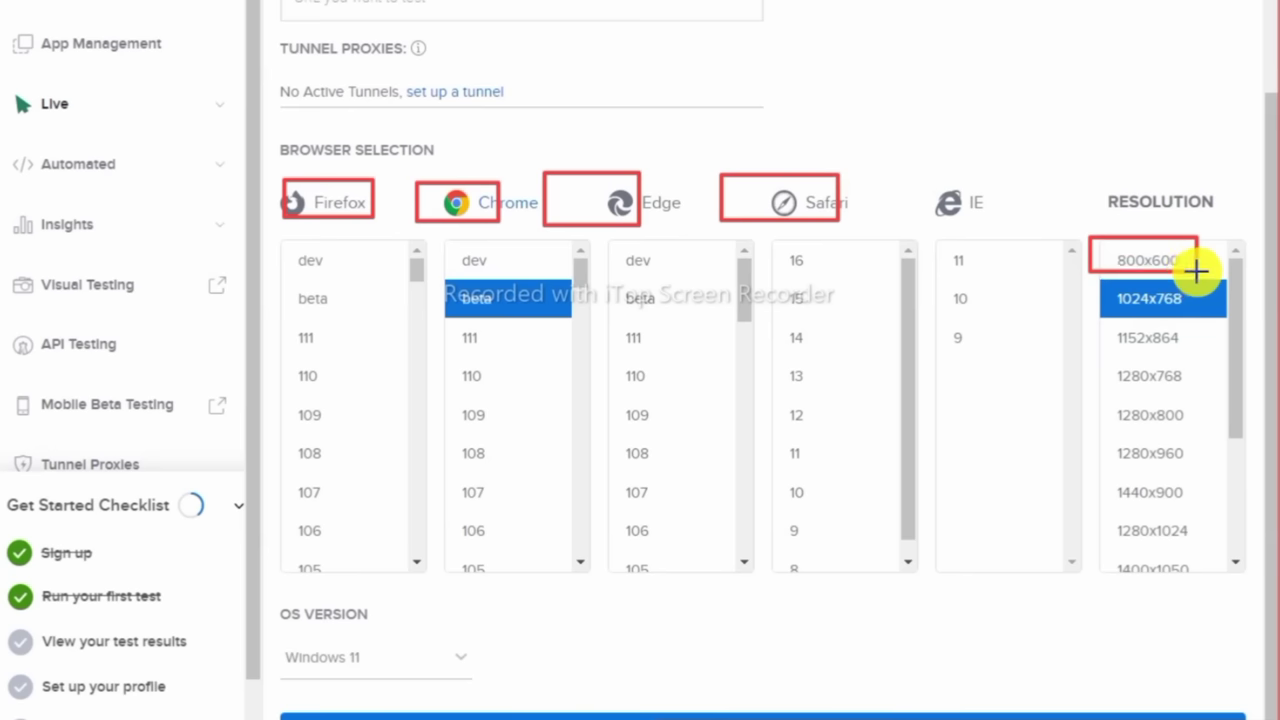
{"action": "mouse_move", "coordinate": [1073, 280]}
{"action": "left_mouse_down"}
{"action": "mouse_move", "coordinate": [1194, 317]}
{"action": "mouse_move", "coordinate": [1206, 500]}
{"action": "mouse_move", "coordinate": [1197, 494]}
{"action": "left_mouse_up"}
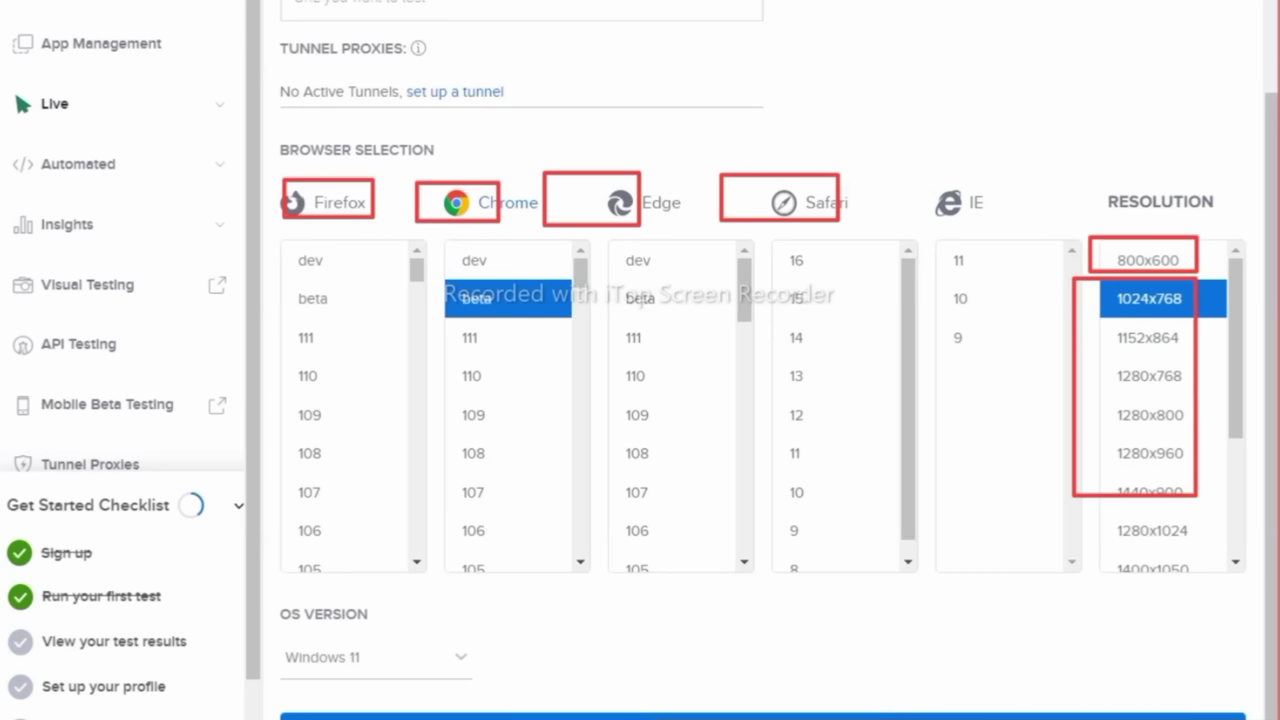
{"action": "key", "text": "Escape"}
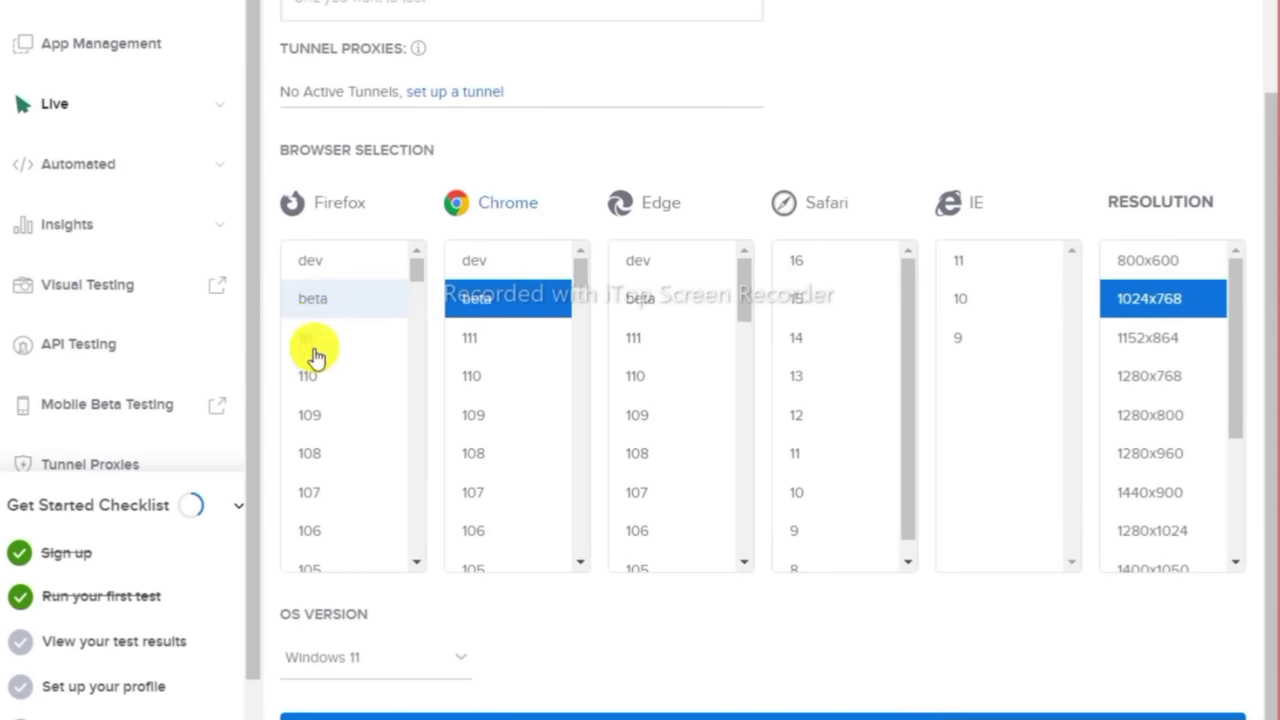
- Choose Firefox beta as the test browser and set the resolution to 800x600
{"action": "left_click", "coordinate": [312, 312]}
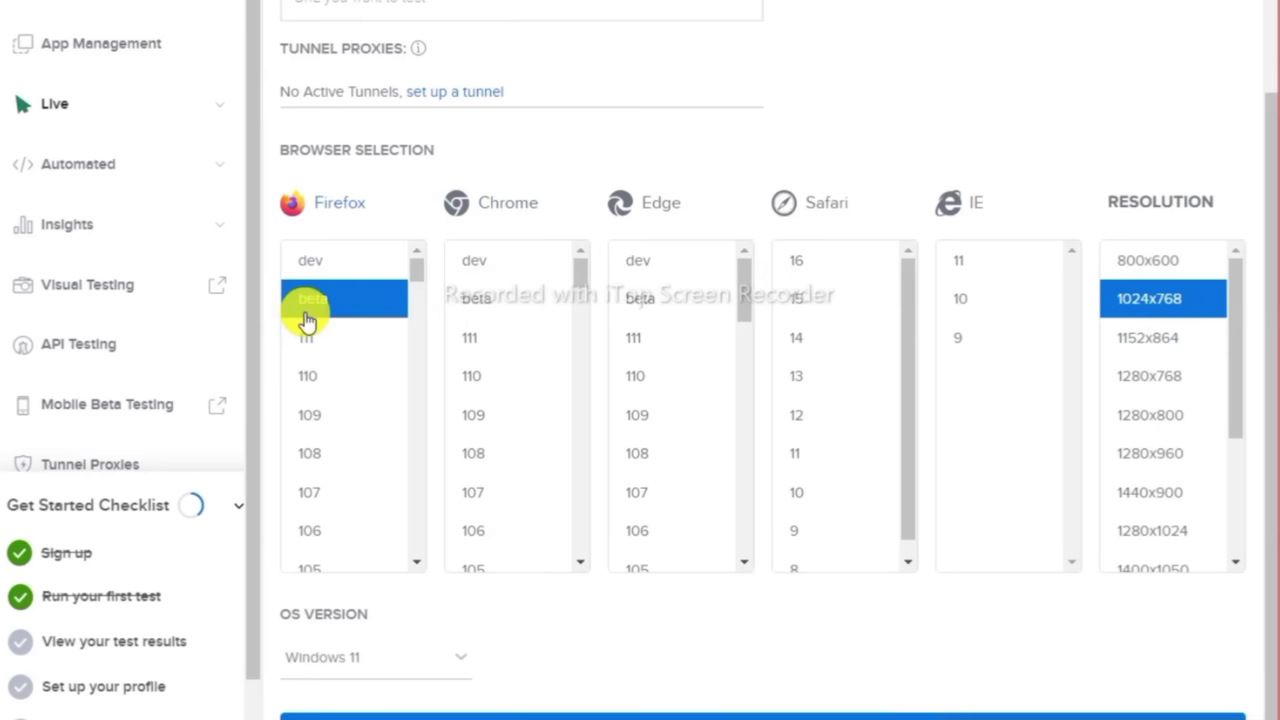
{"action": "left_click", "coordinate": [1163, 266]}
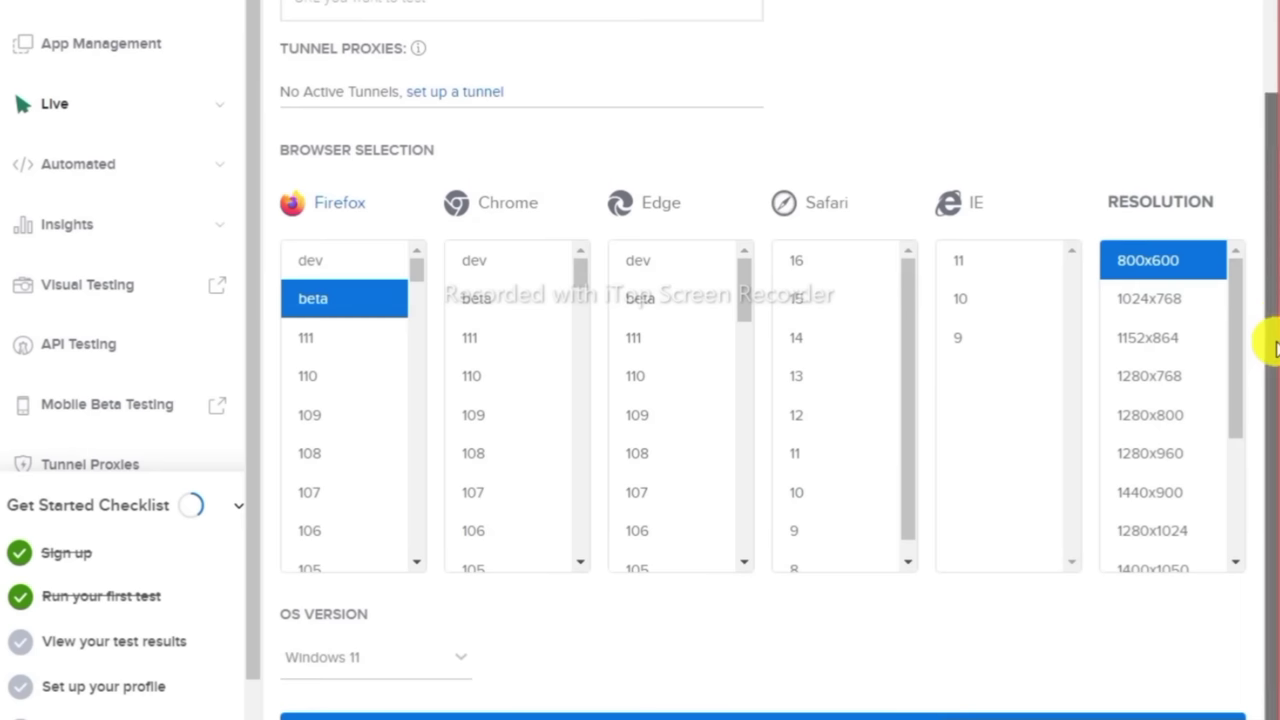
{"action": "left_click_drag", "start_coordinate": [1237, 317], "coordinate": [1246, 363]}
{"action": "scroll", "coordinate": [680, 550], "scroll_direction": "down", "scroll_amount": 3}
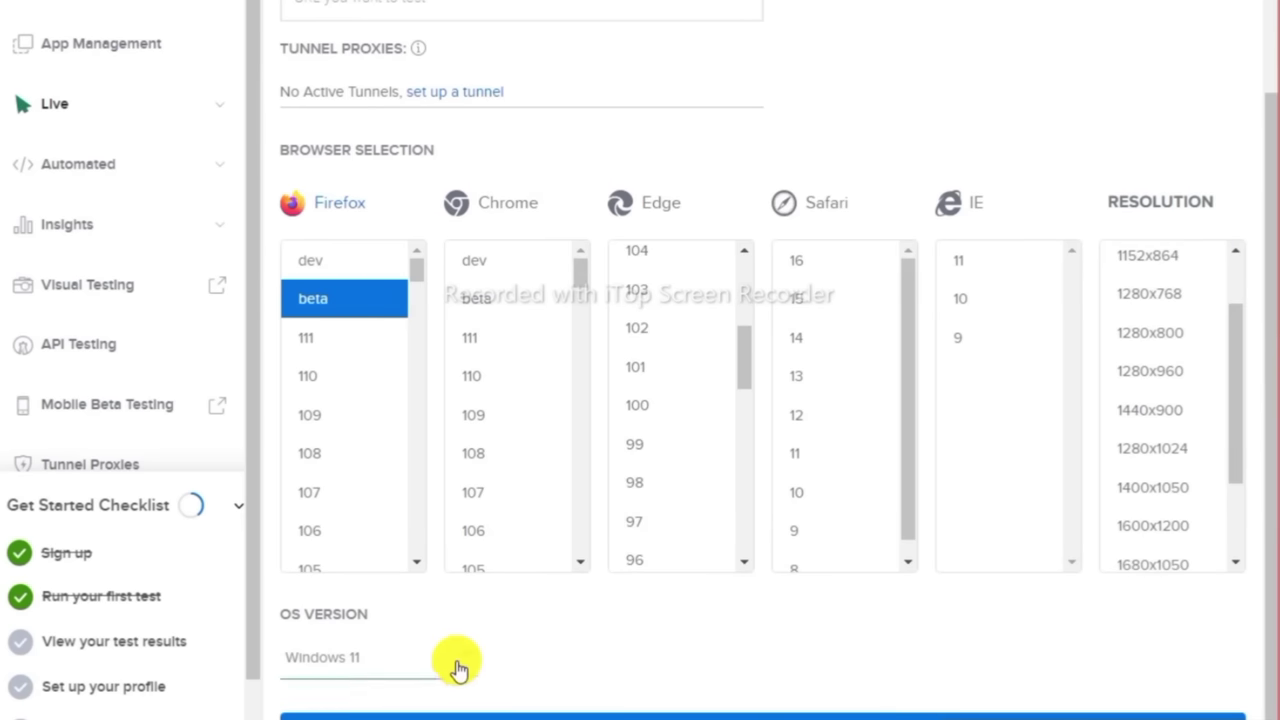
- Review the OS version choices, keep Windows 11, and start the live test session
{"action": "left_click", "coordinate": [457, 666]}
{"action": "scroll", "coordinate": [430, 703], "scroll_direction": "down", "scroll_amount": 2}
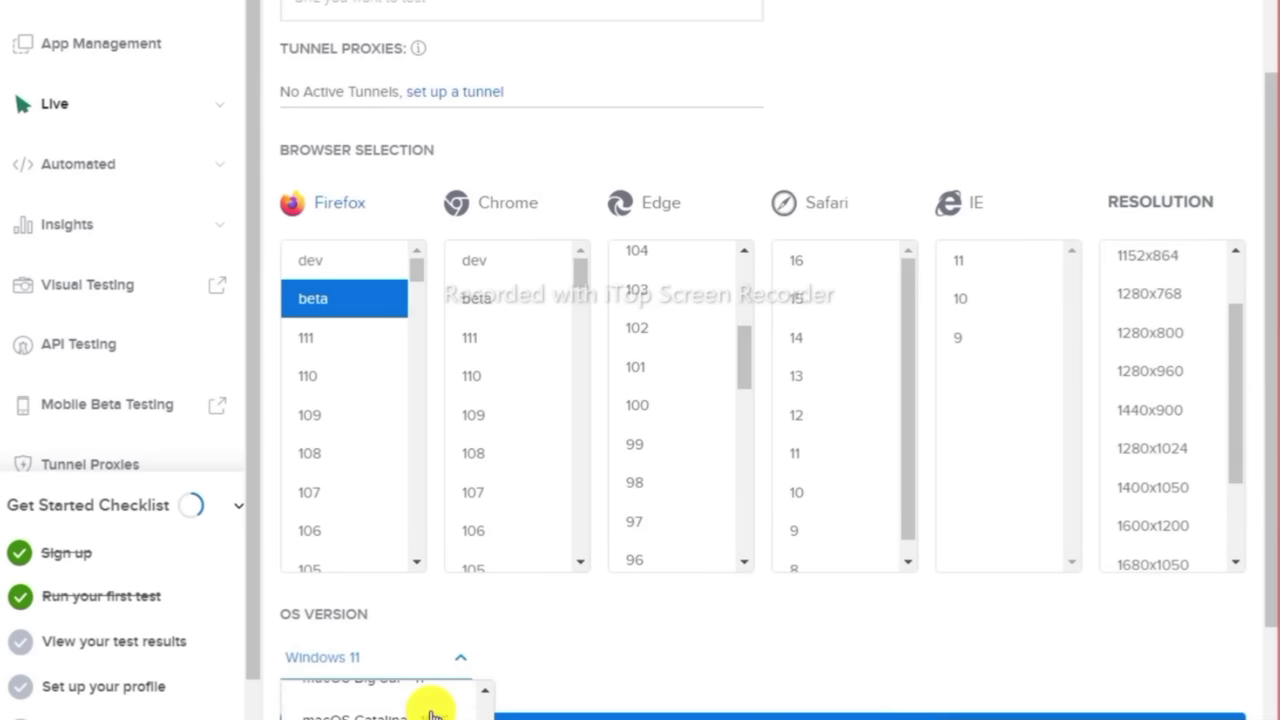
{"action": "scroll", "coordinate": [402, 717], "scroll_direction": "up", "scroll_amount": 2}
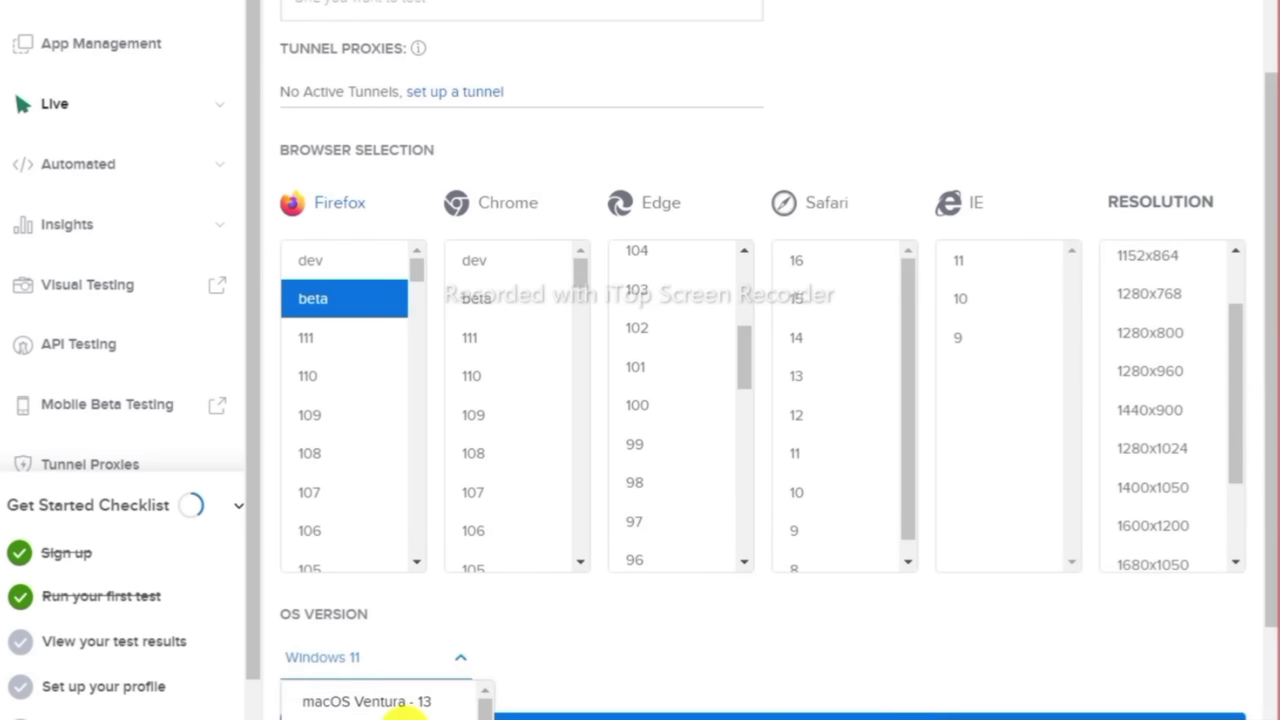
{"action": "key", "text": "Escape"}
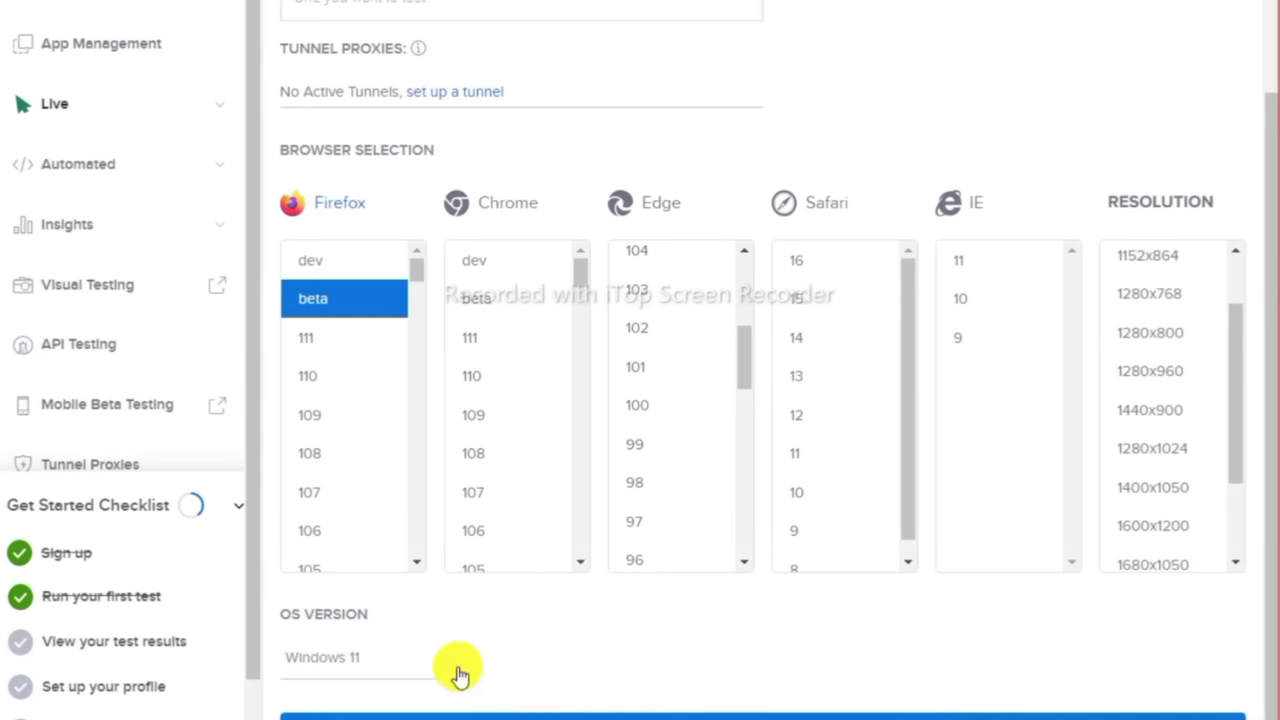
{"action": "left_click", "coordinate": [459, 666]}
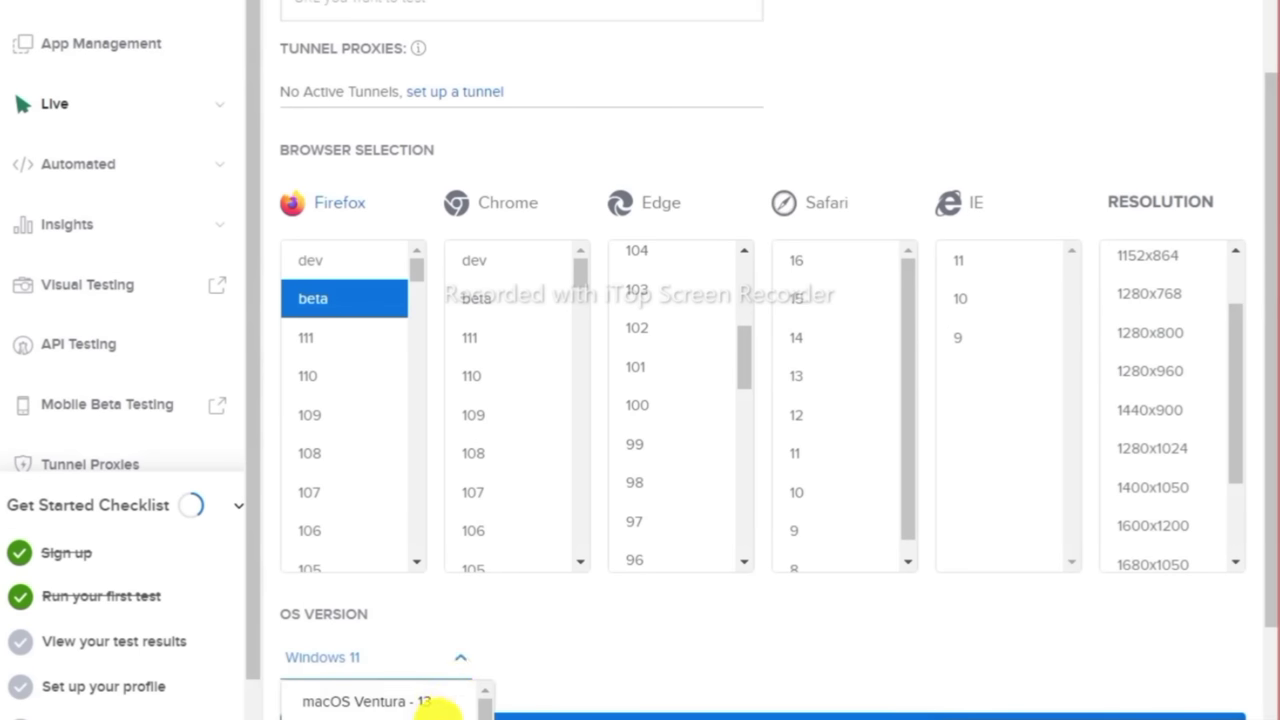
{"action": "left_click", "coordinate": [565, 670]}
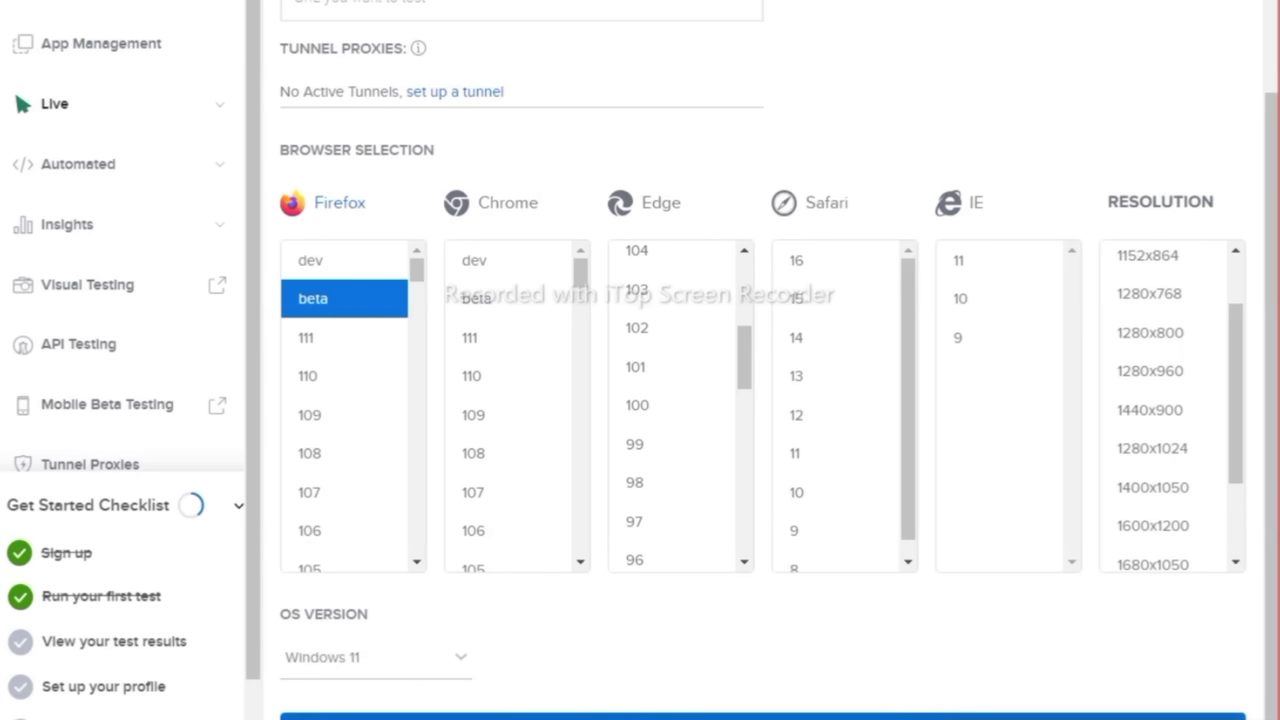
{"action": "left_click", "coordinate": [780, 716]}
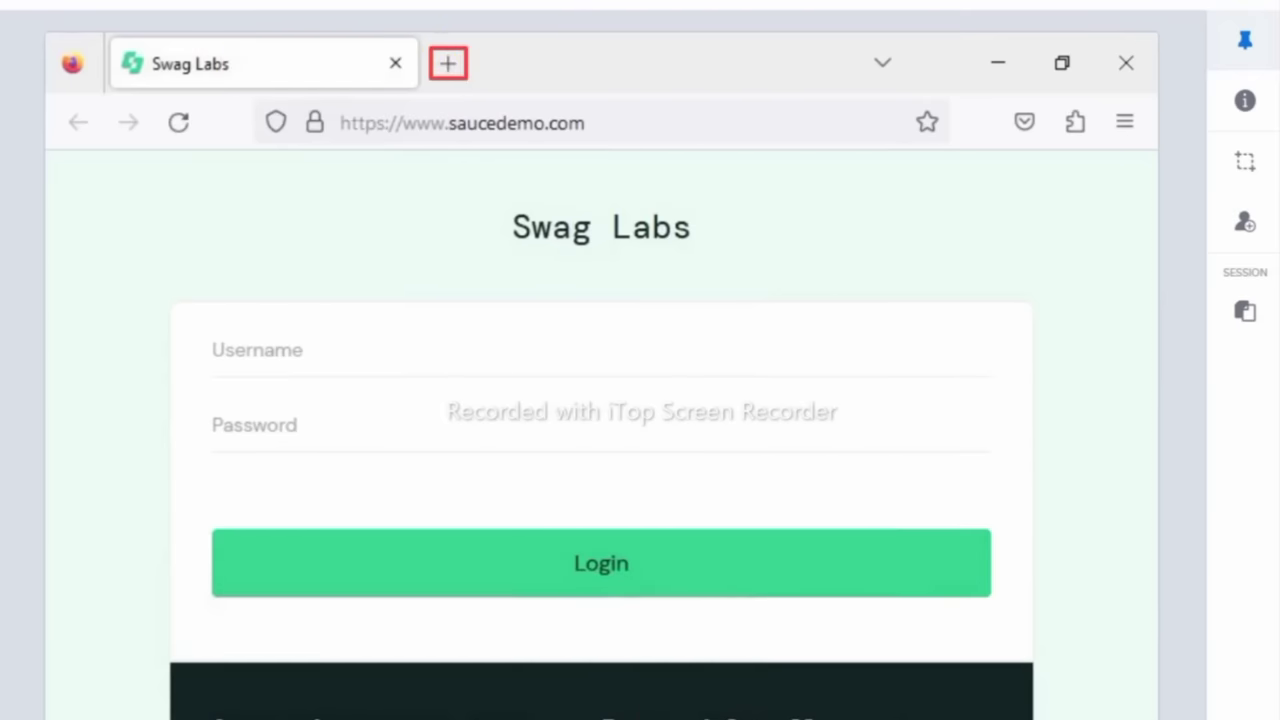
- Open google.com in a new tab of the remote browser and decline the Google sign-in prompt
{"action": "left_click", "coordinate": [450, 68]}
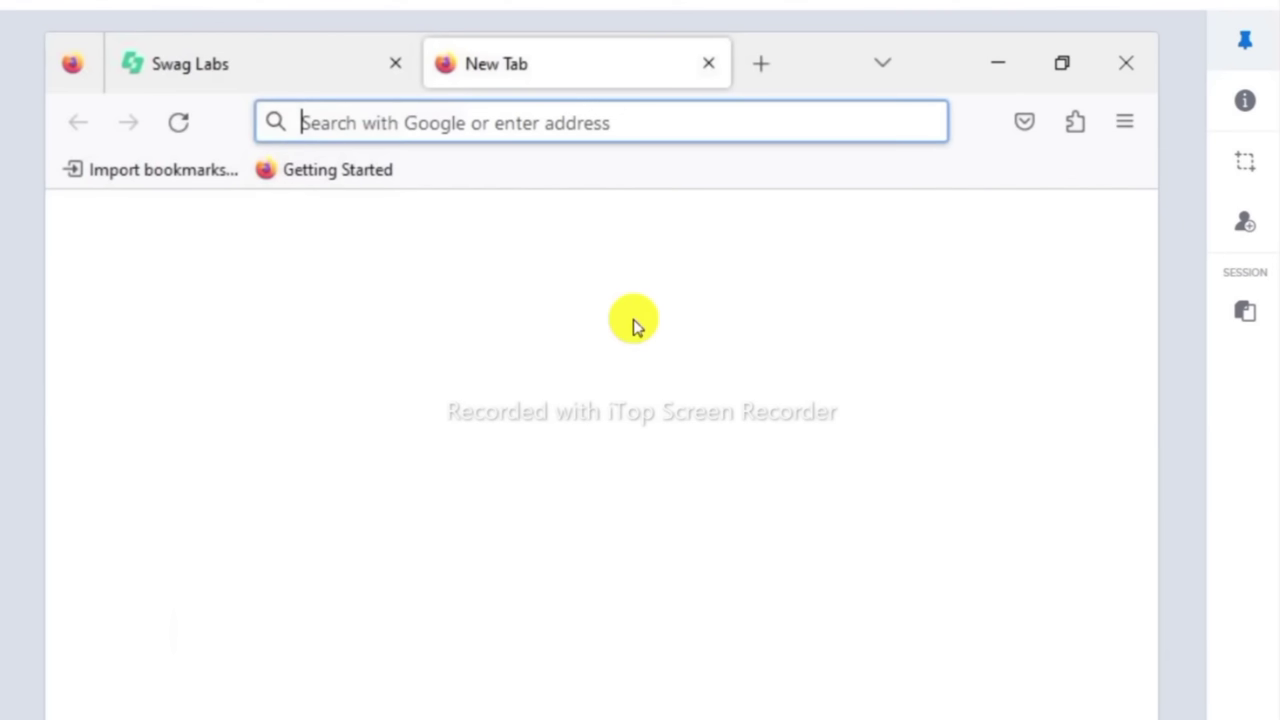
{"action": "type", "text": "google.com"}
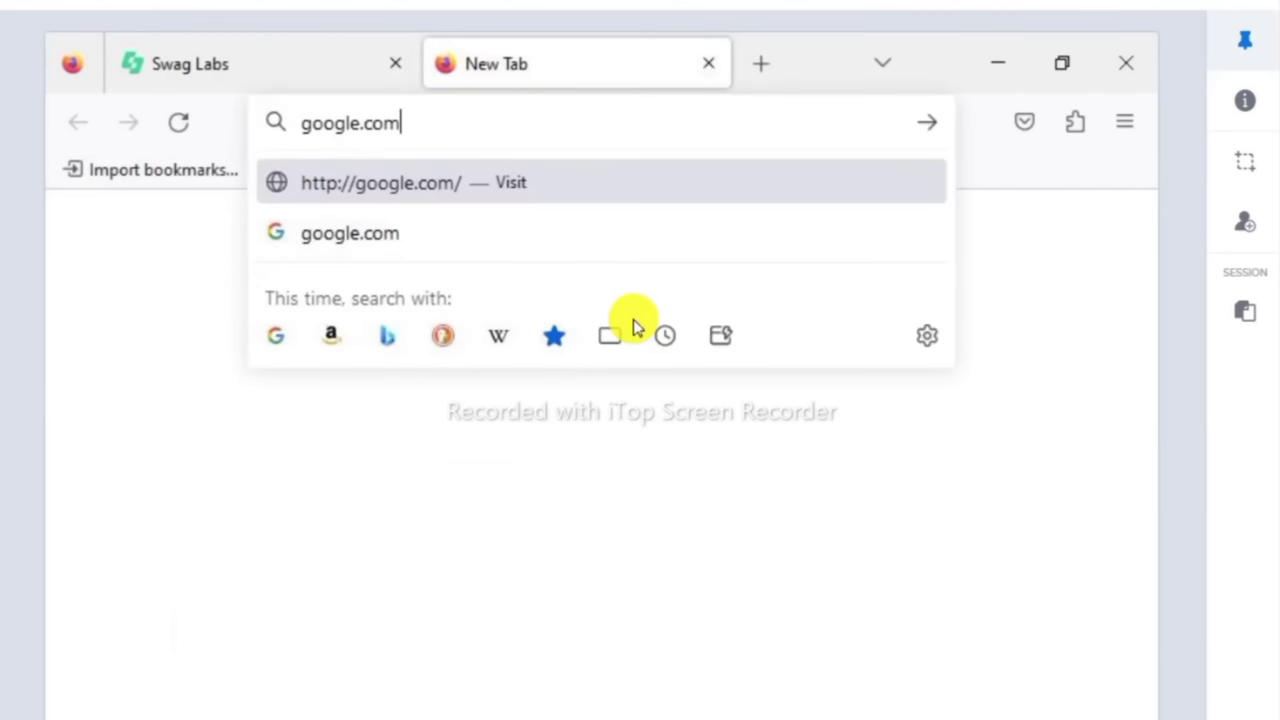
{"action": "key", "text": "Return"}
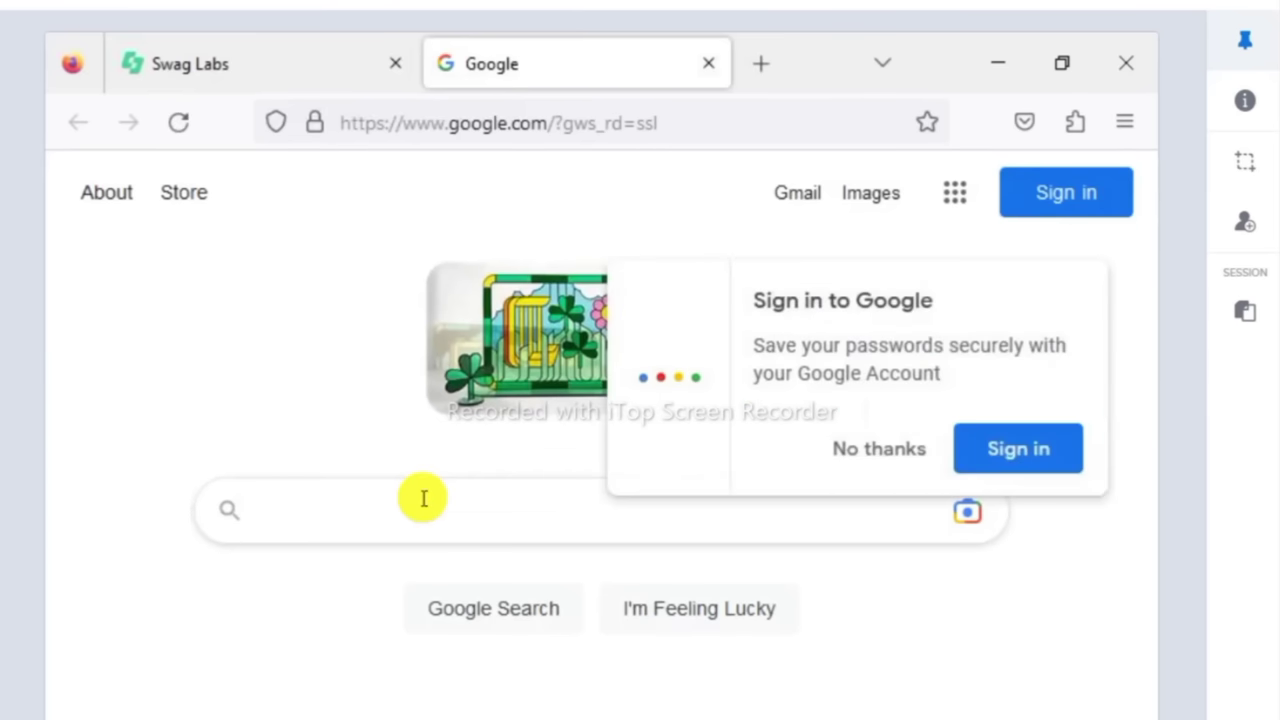
{"action": "left_click", "coordinate": [880, 457]}
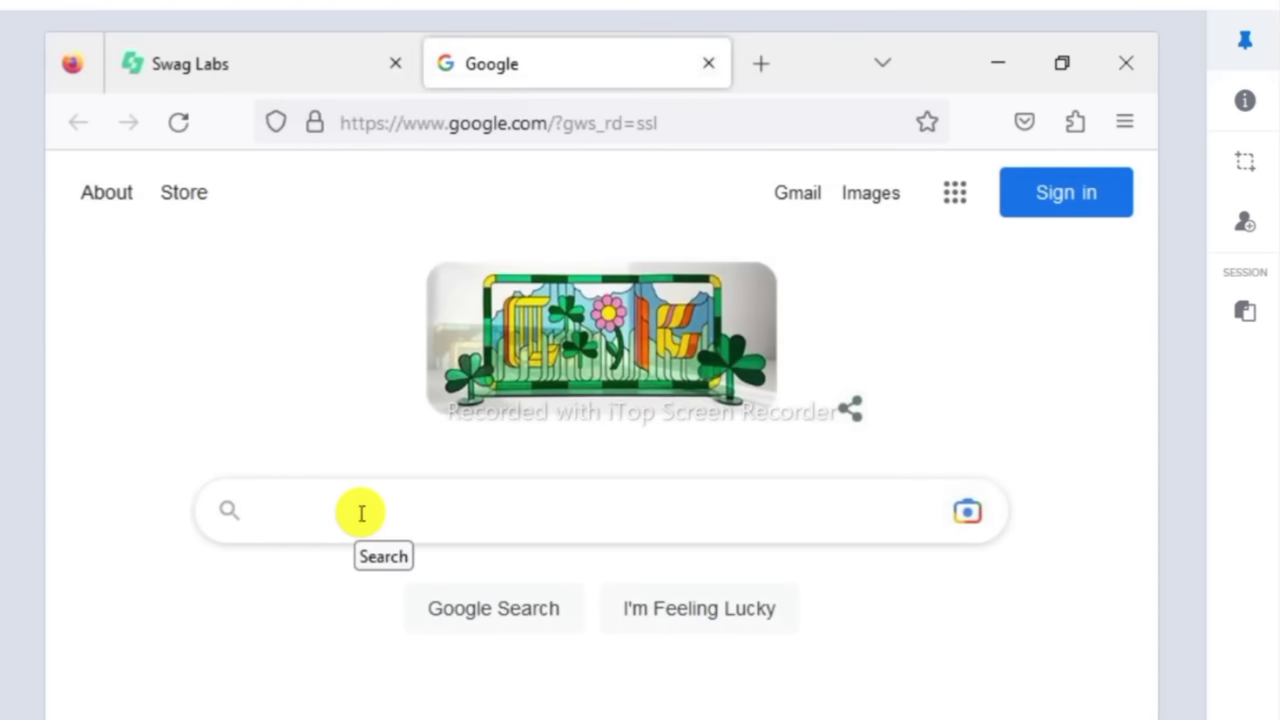
- Search Google for "whats my ip" and open the whatismyipaddress.com result
{"action": "left_click", "coordinate": [361, 513]}
{"action": "type", "text": "whats"}
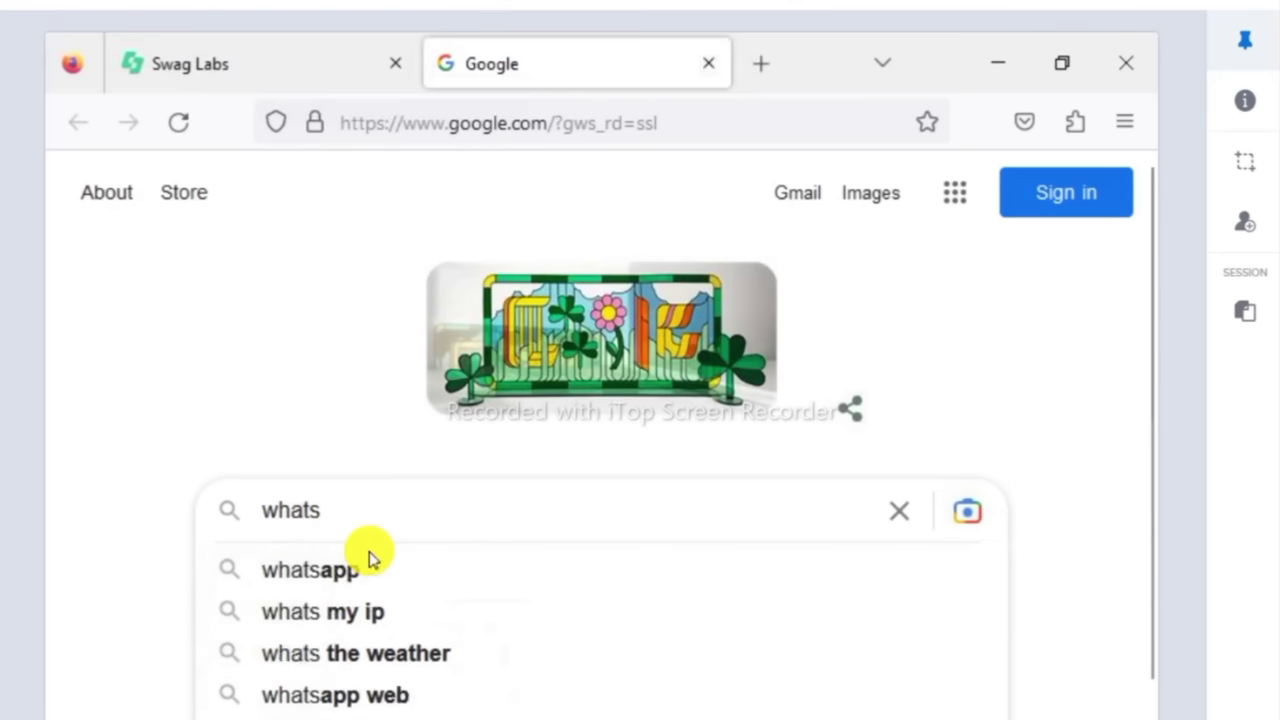
{"action": "type", "text": " m"}
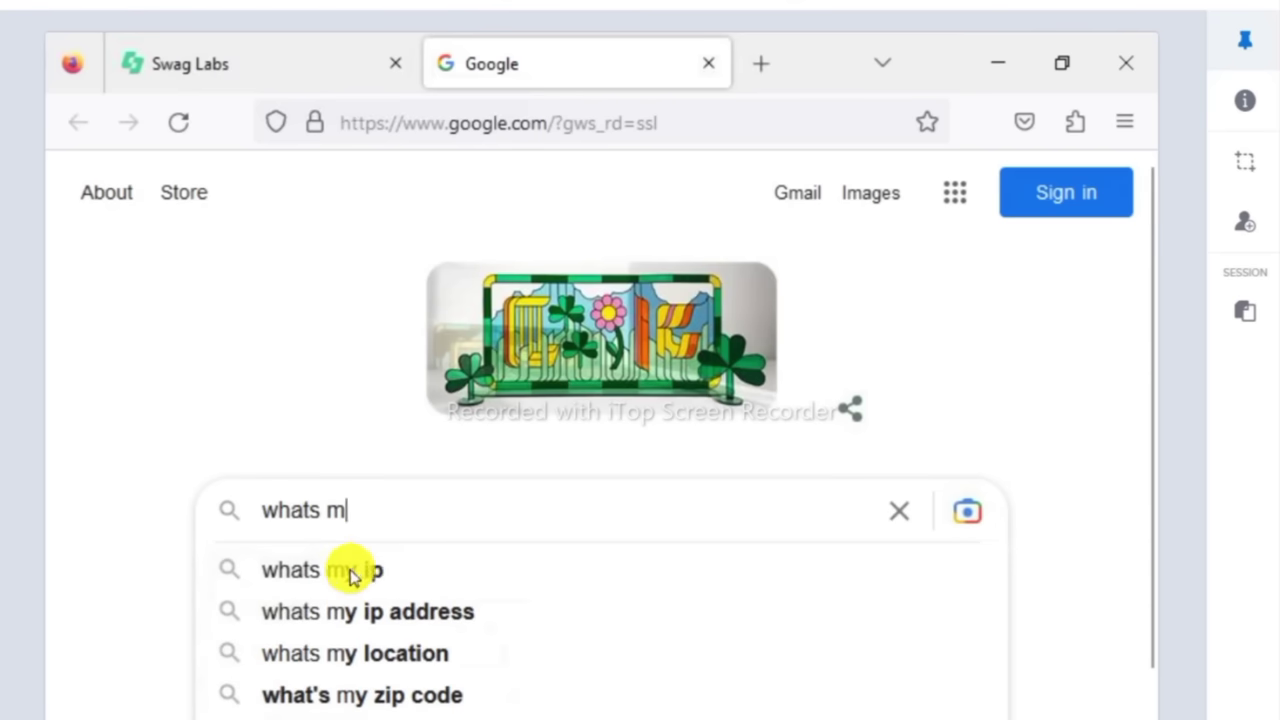
{"action": "left_click", "coordinate": [378, 572]}
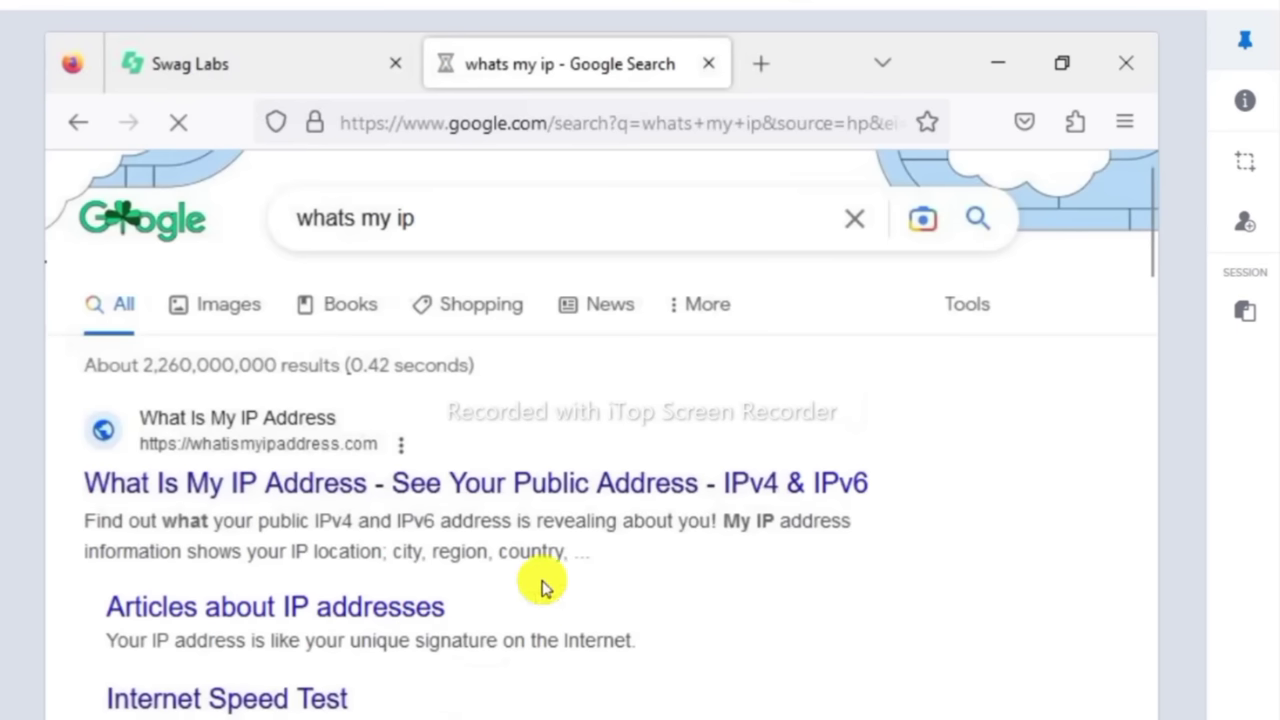
{"action": "left_click", "coordinate": [349, 490]}
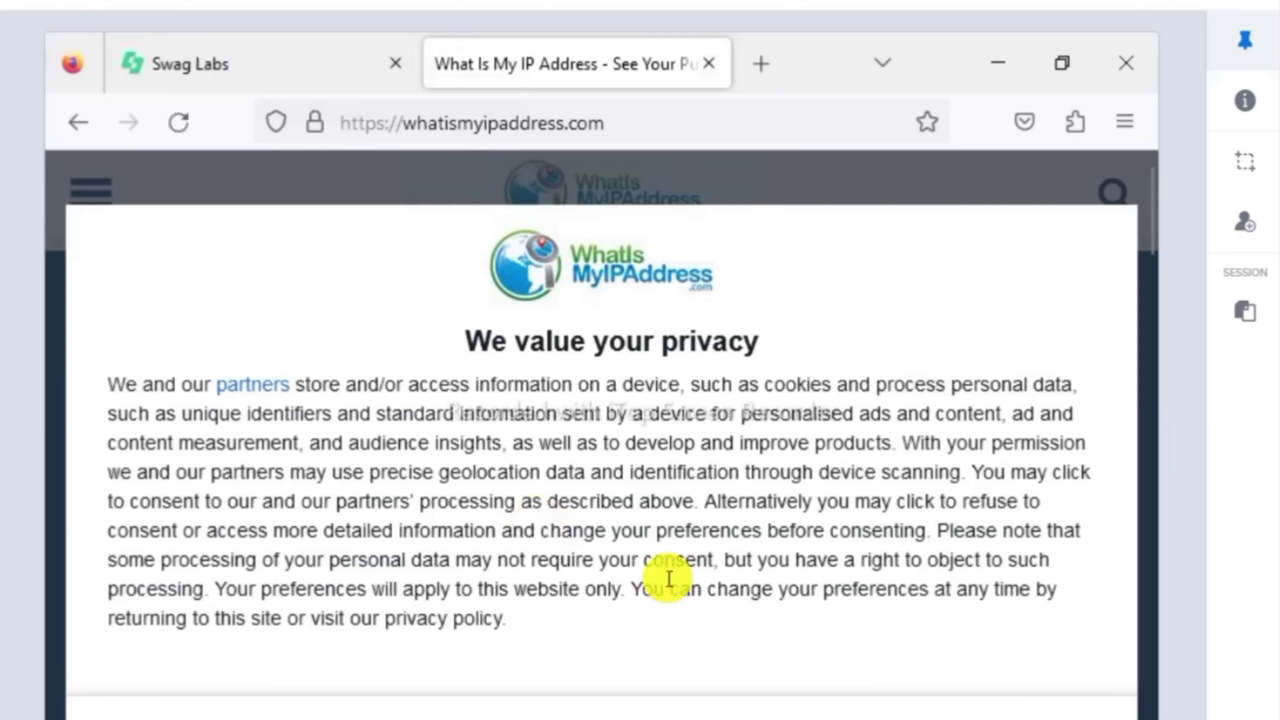
- Clear the site's privacy notice and examine the IP information for the session's city, region and country
{"action": "left_click", "coordinate": [791, 677]}
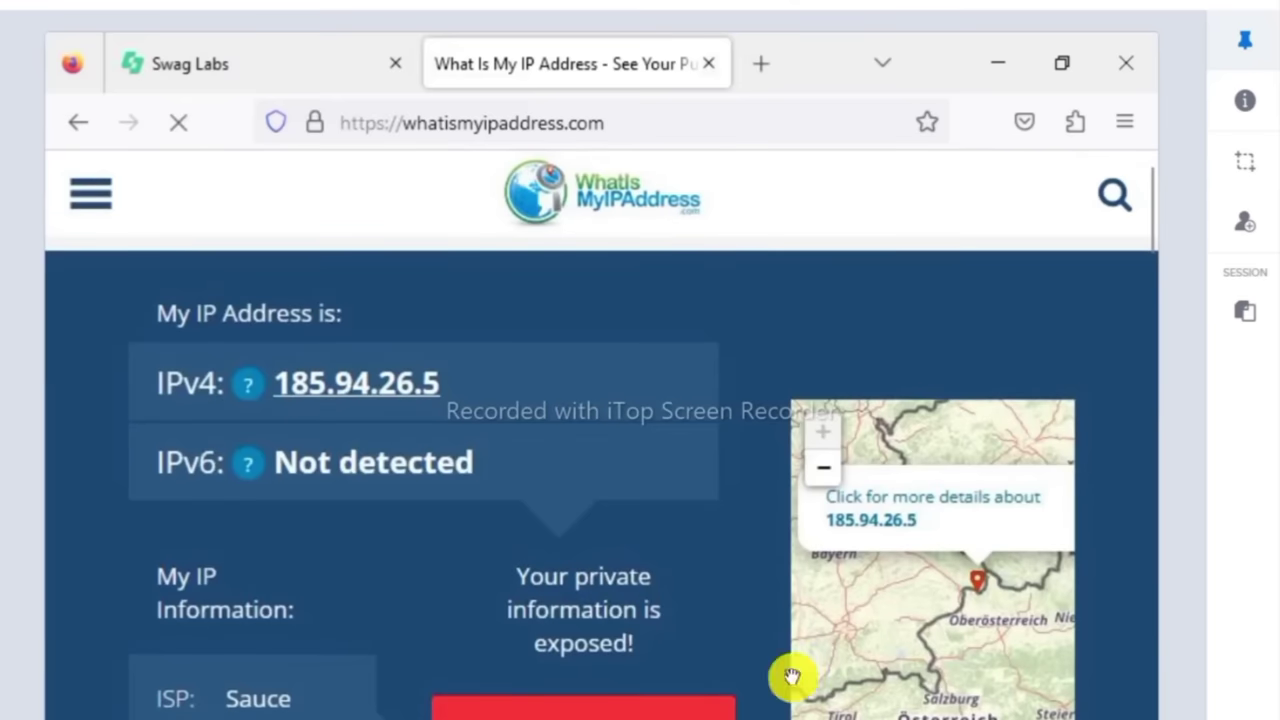
{"action": "scroll", "coordinate": [669, 614], "scroll_direction": "down", "scroll_amount": 4}
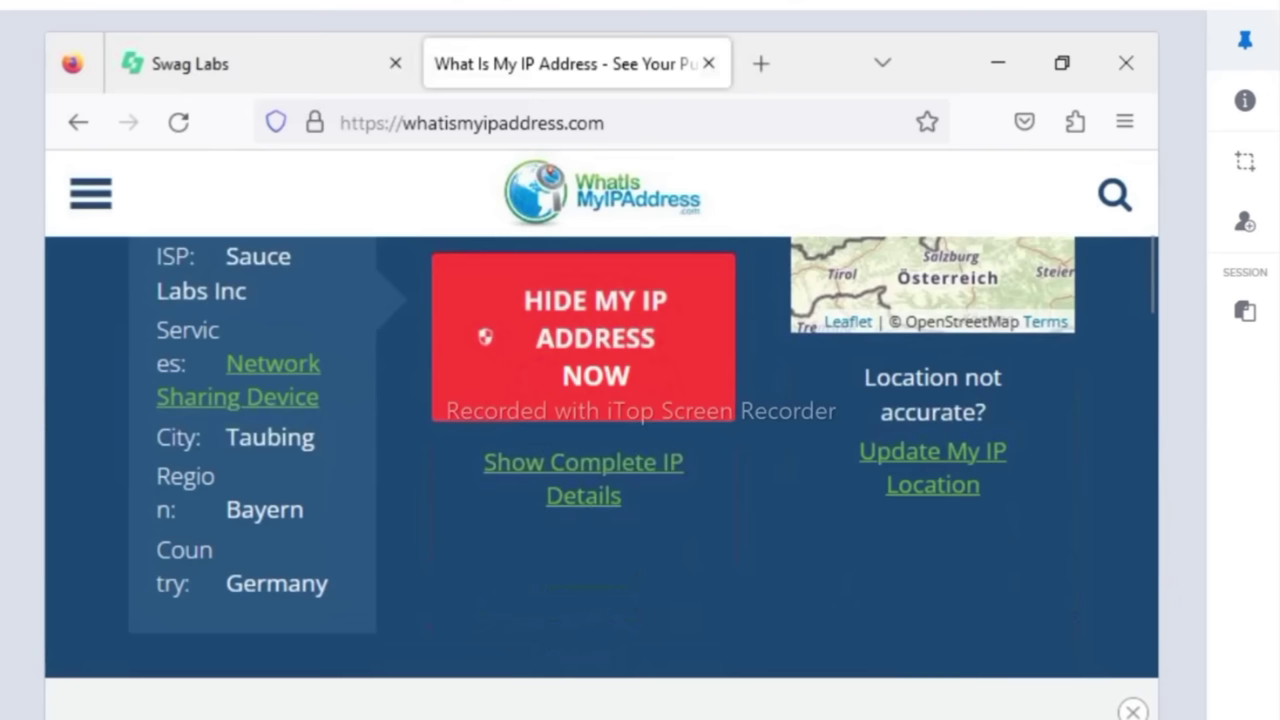
{"action": "left_click_drag", "start_coordinate": [117, 544], "coordinate": [387, 614]}
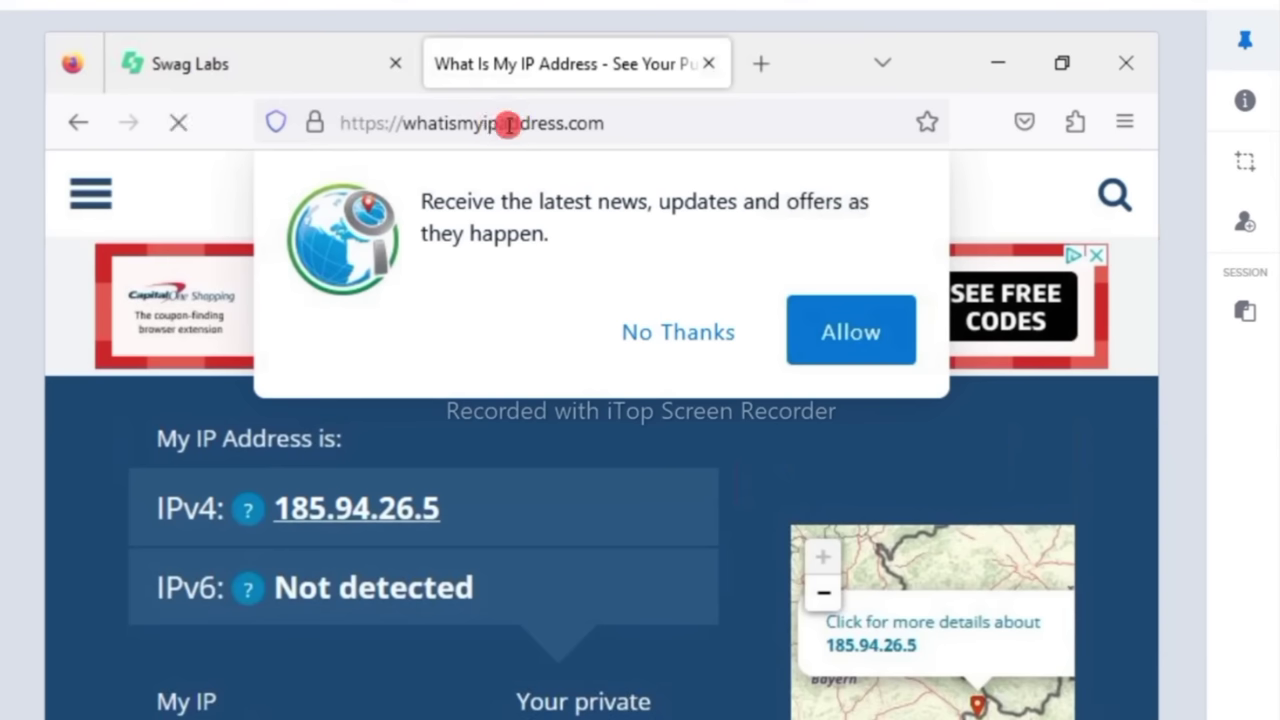
- Open YouTube in the current tab and search it for "chuhan technical"
{"action": "left_click", "coordinate": [509, 125]}
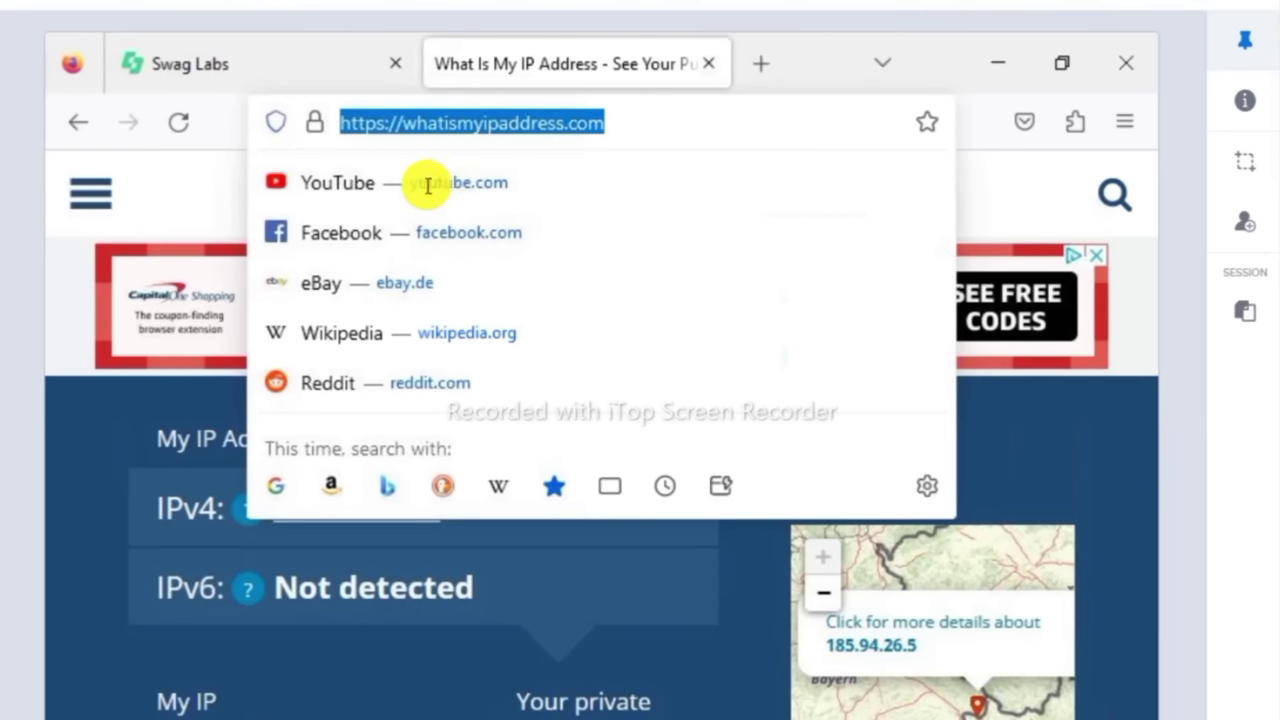
{"action": "left_click", "coordinate": [341, 193]}
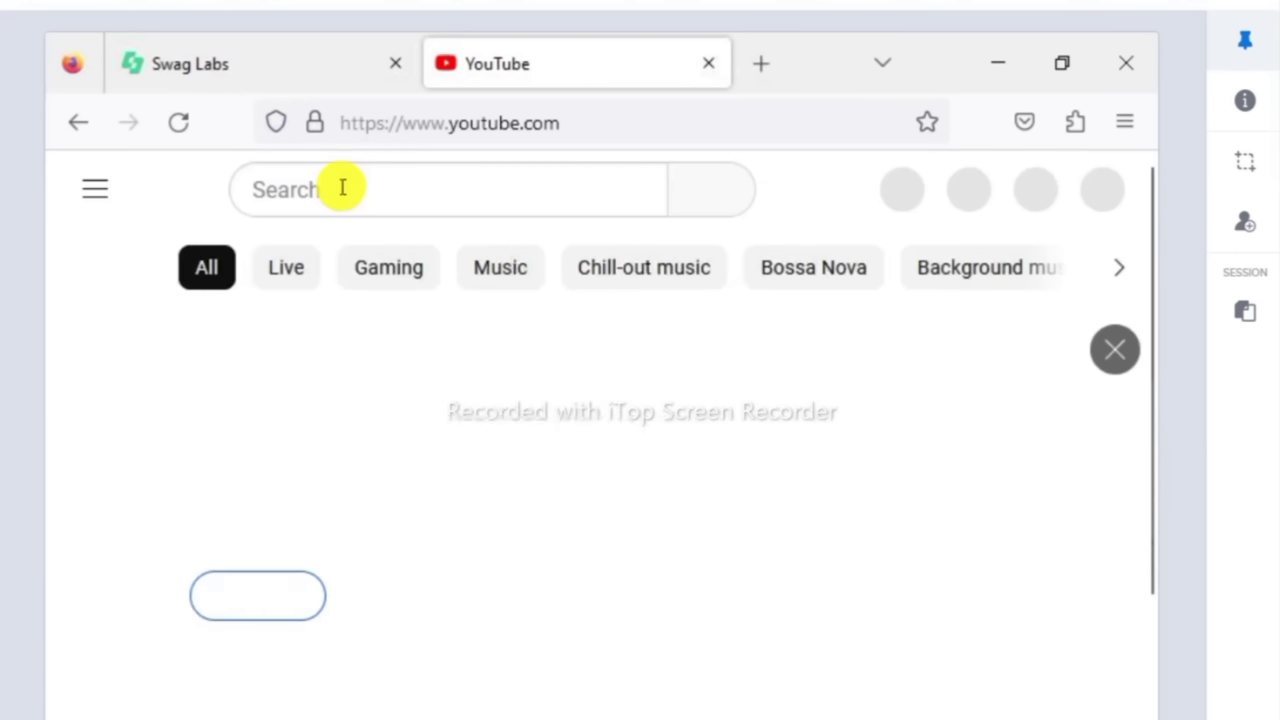
{"action": "left_click", "coordinate": [499, 190]}
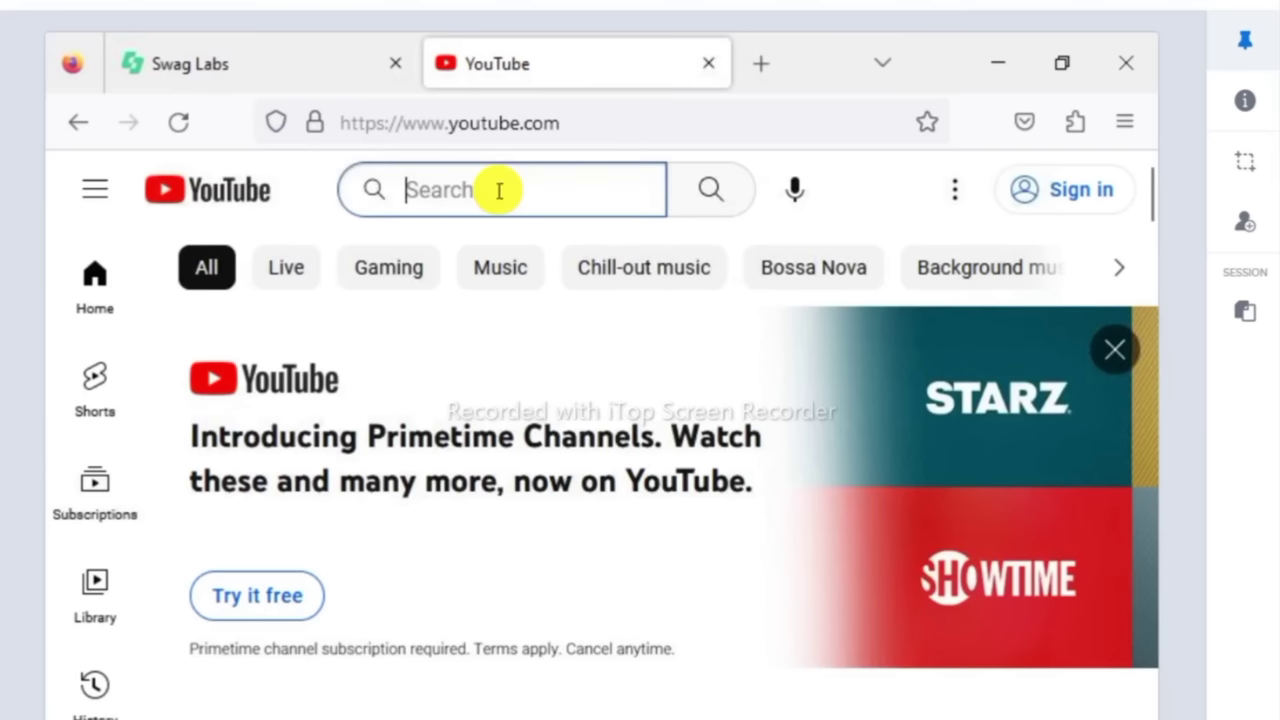
{"action": "type", "text": "c"}
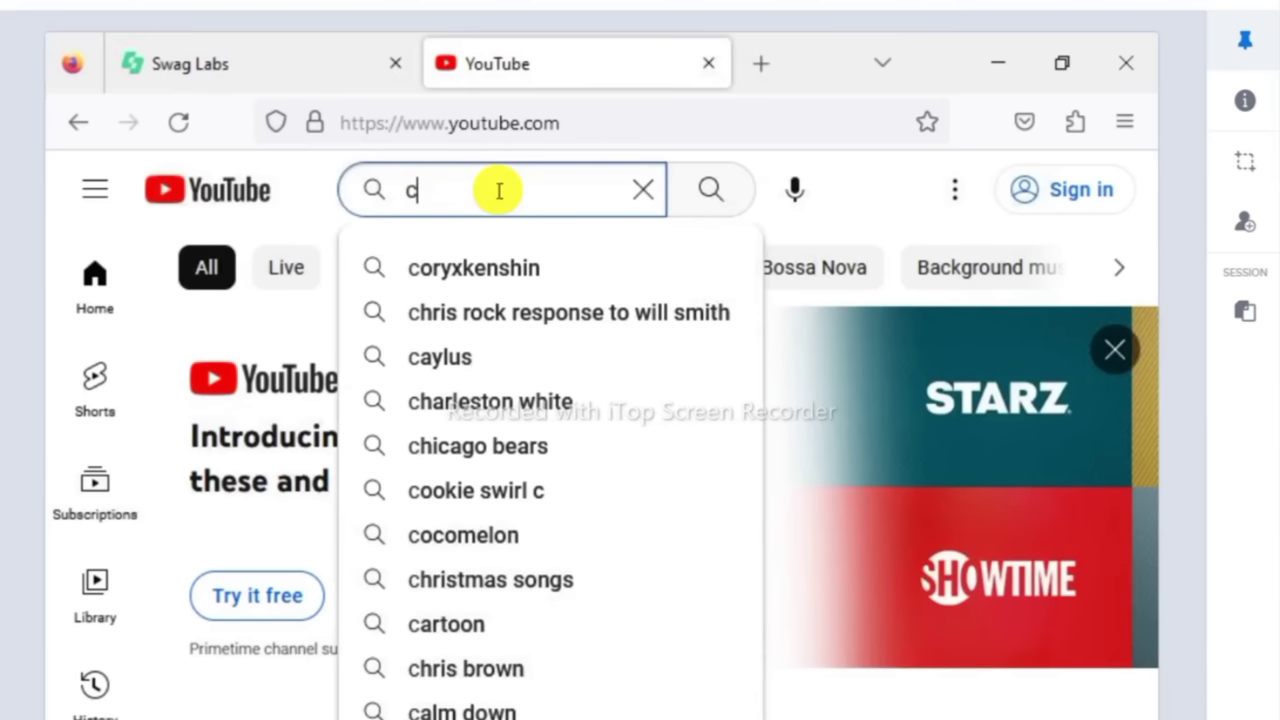
{"action": "type", "text": "huhan technical"}
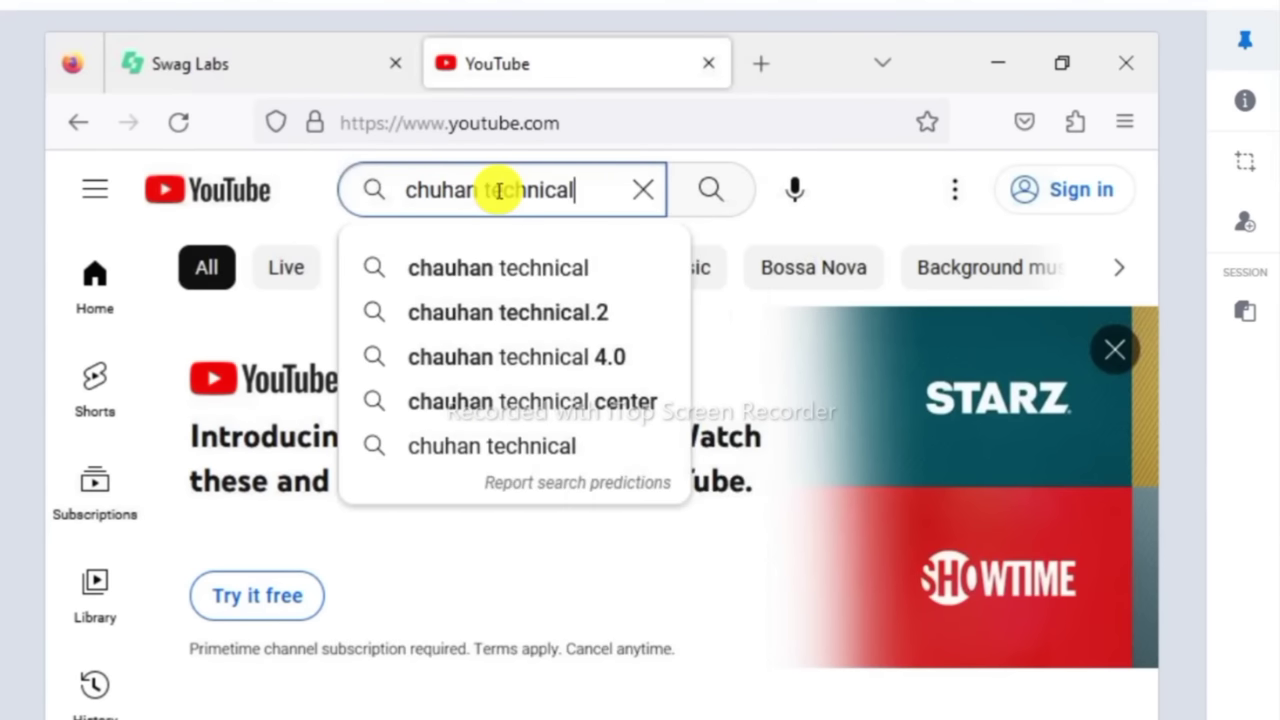
{"action": "key", "text": "Return"}
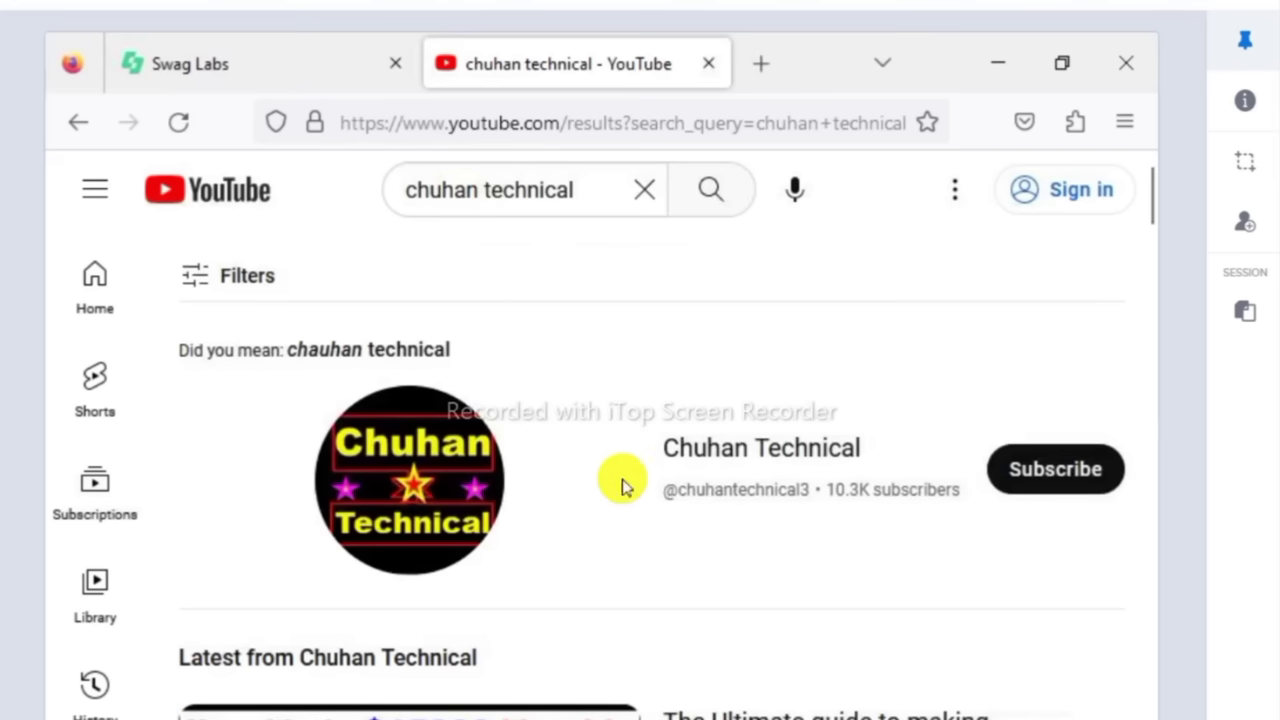
- Open the Chuhan Technical channel and play its "1000 Subscribers in 1 Day" video from the channel's video list
{"action": "left_click", "coordinate": [398, 508]}
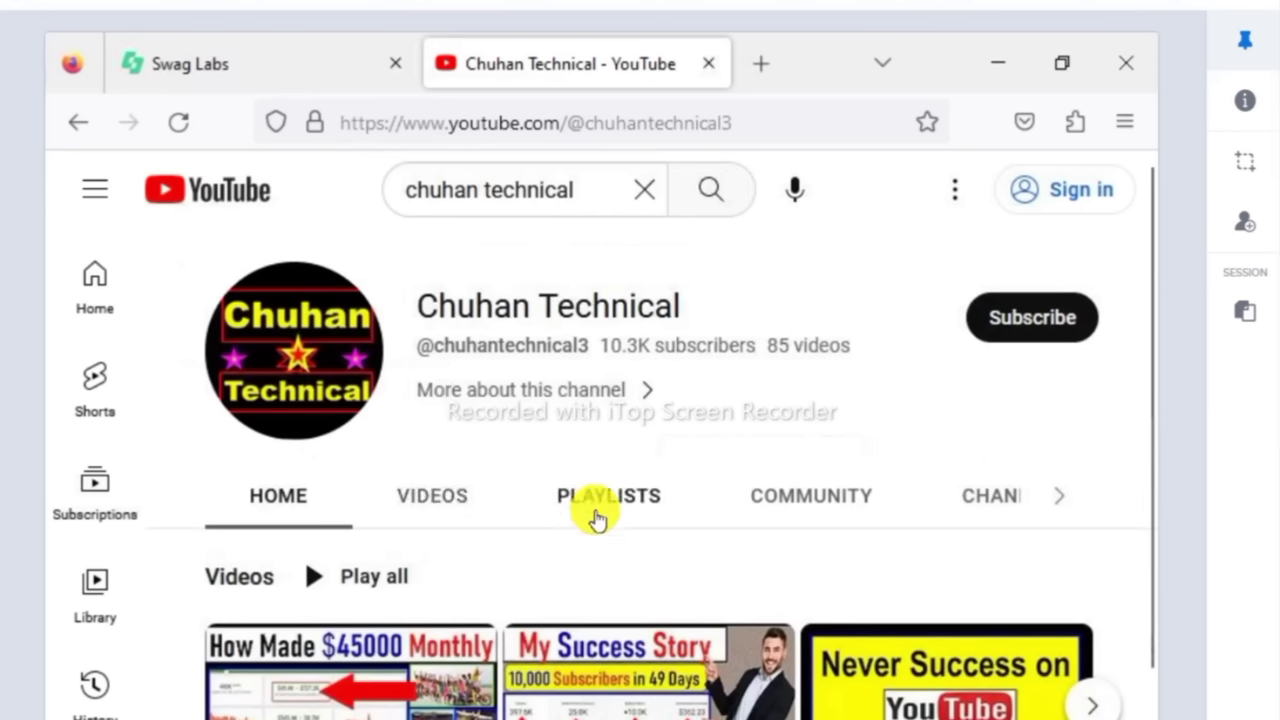
{"action": "scroll", "coordinate": [596, 518], "scroll_direction": "down", "scroll_amount": 2}
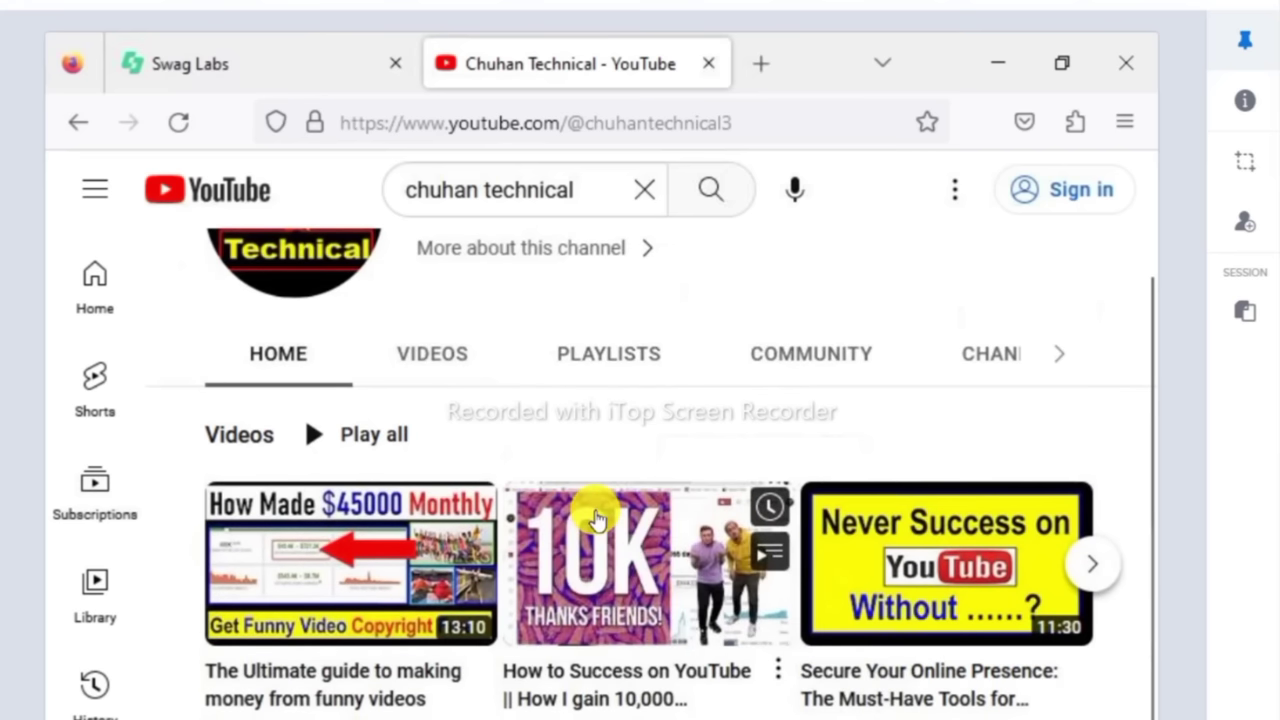
{"action": "scroll", "coordinate": [506, 489], "scroll_direction": "down", "scroll_amount": 2}
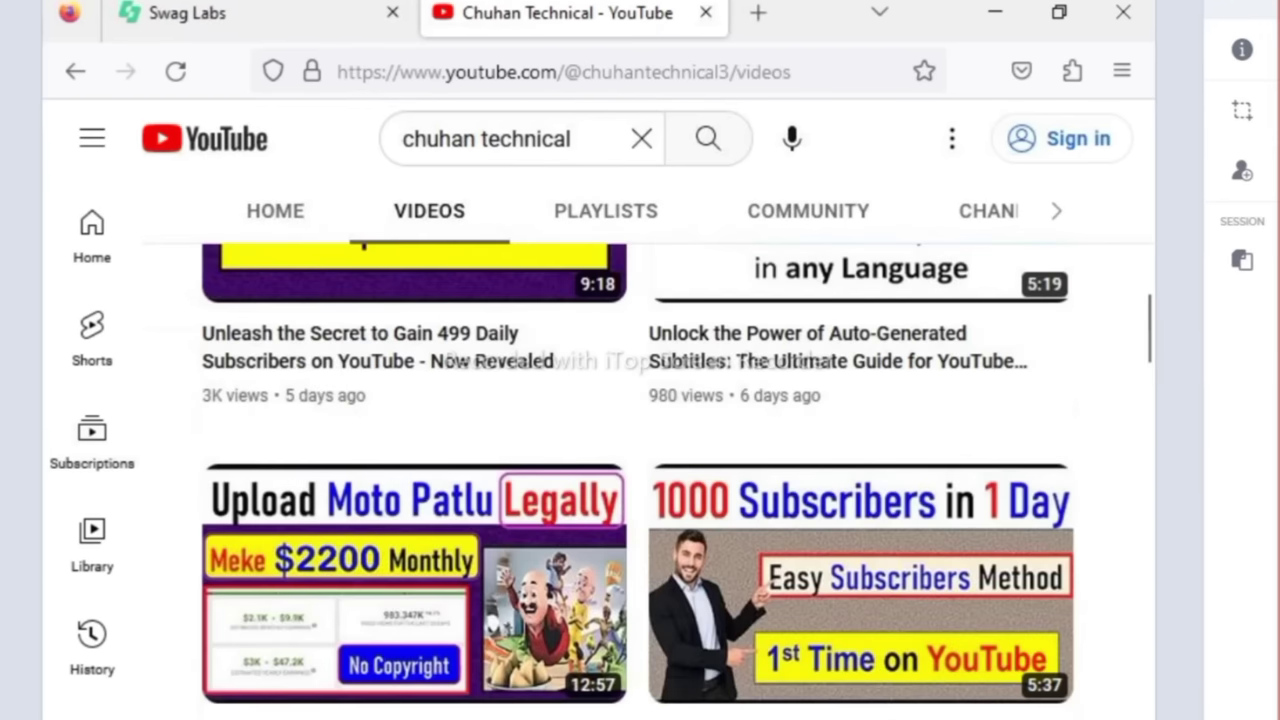
{"action": "left_click", "coordinate": [868, 620]}
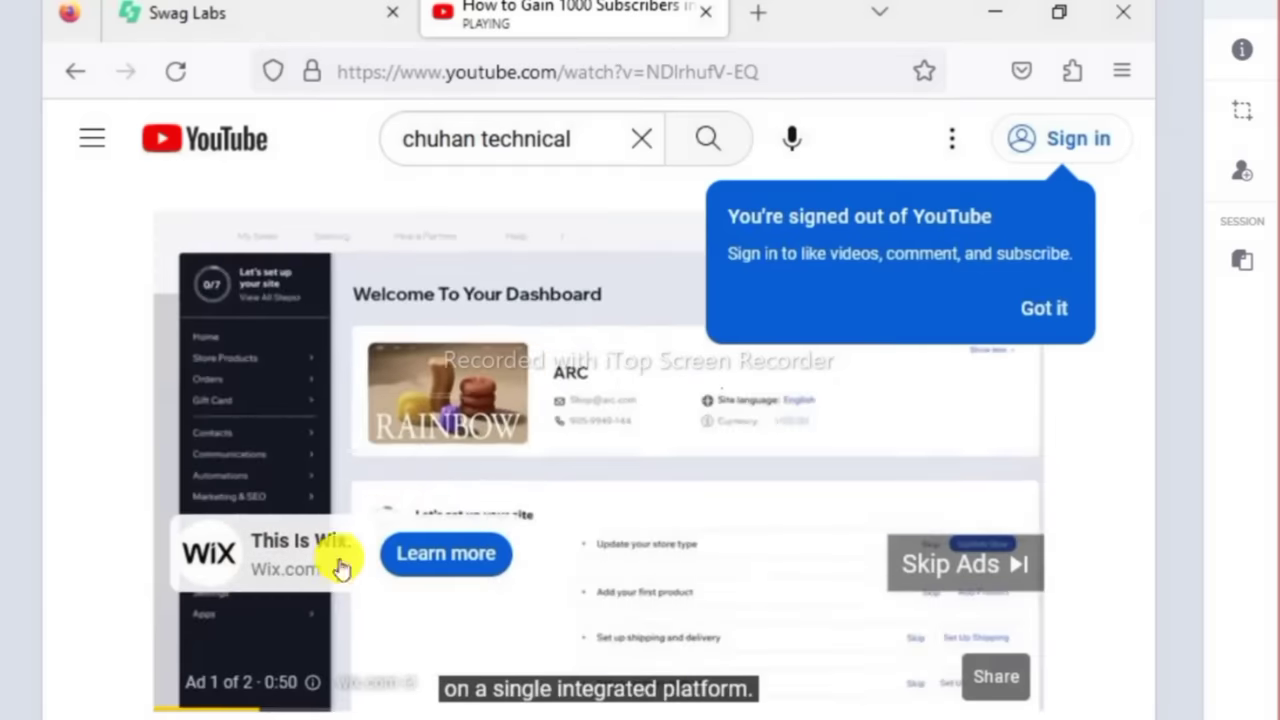
- Open the Wix website from the ad shown before the video, clear its cookie notice and look through the eCommerce page
{"action": "left_click", "coordinate": [283, 555]}
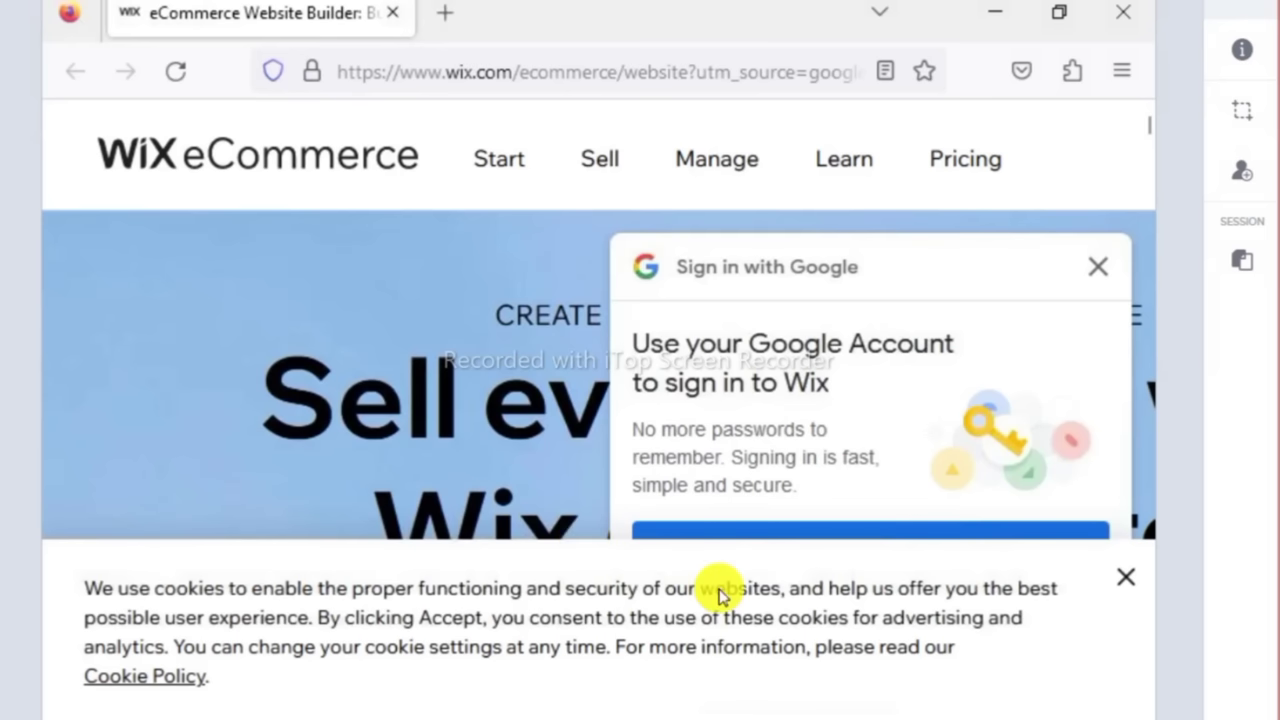
{"action": "left_click", "coordinate": [800, 712]}
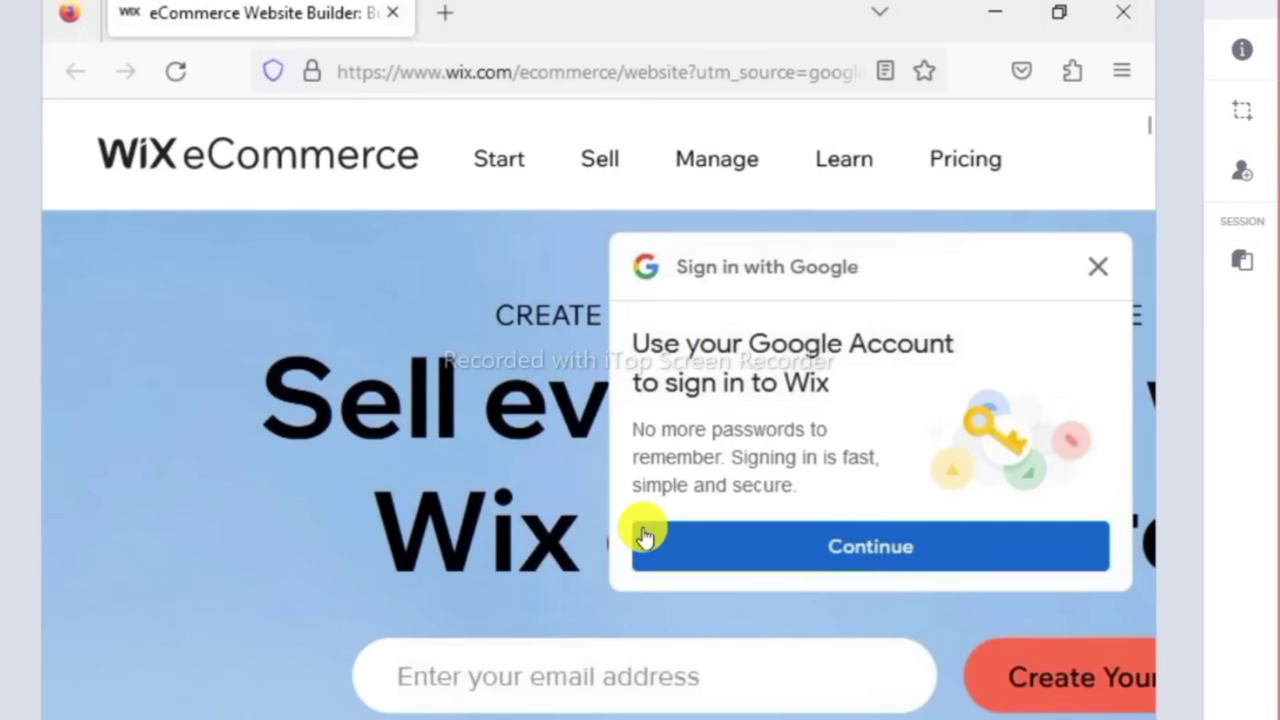
{"action": "scroll", "coordinate": [514, 526], "scroll_direction": "down", "scroll_amount": 10}
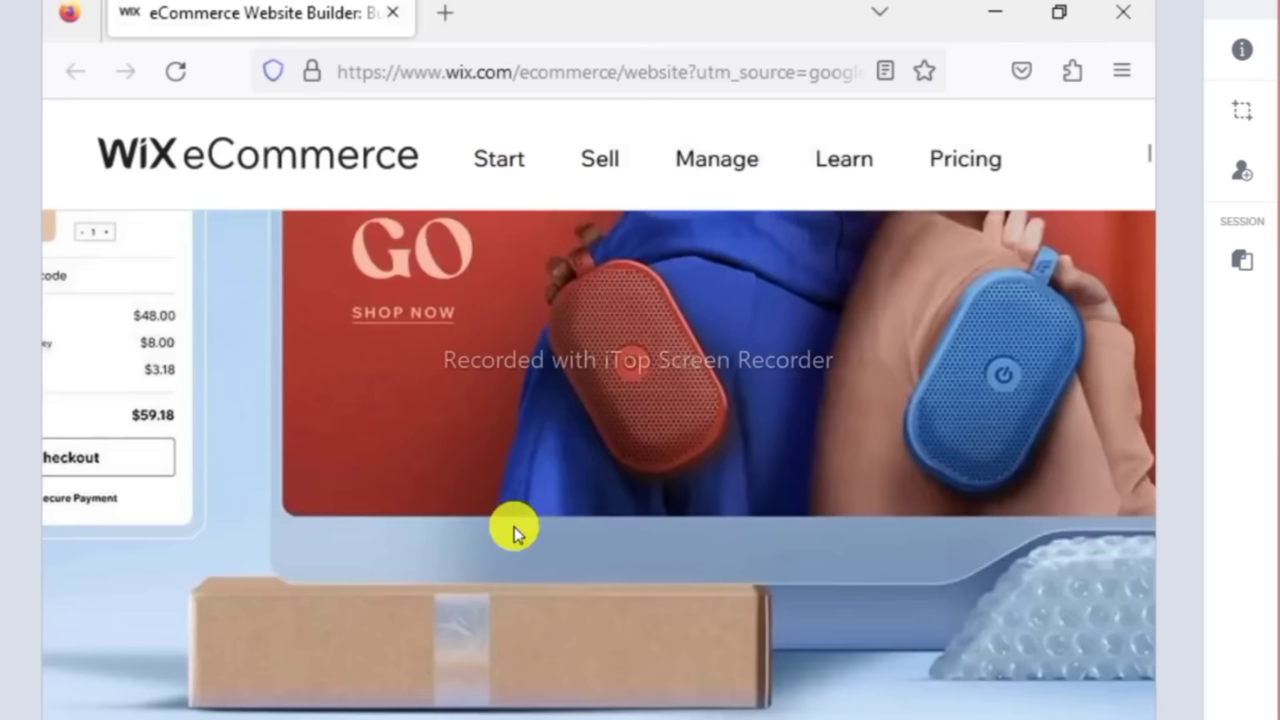
{"action": "scroll", "coordinate": [514, 530], "scroll_direction": "down", "scroll_amount": 3}
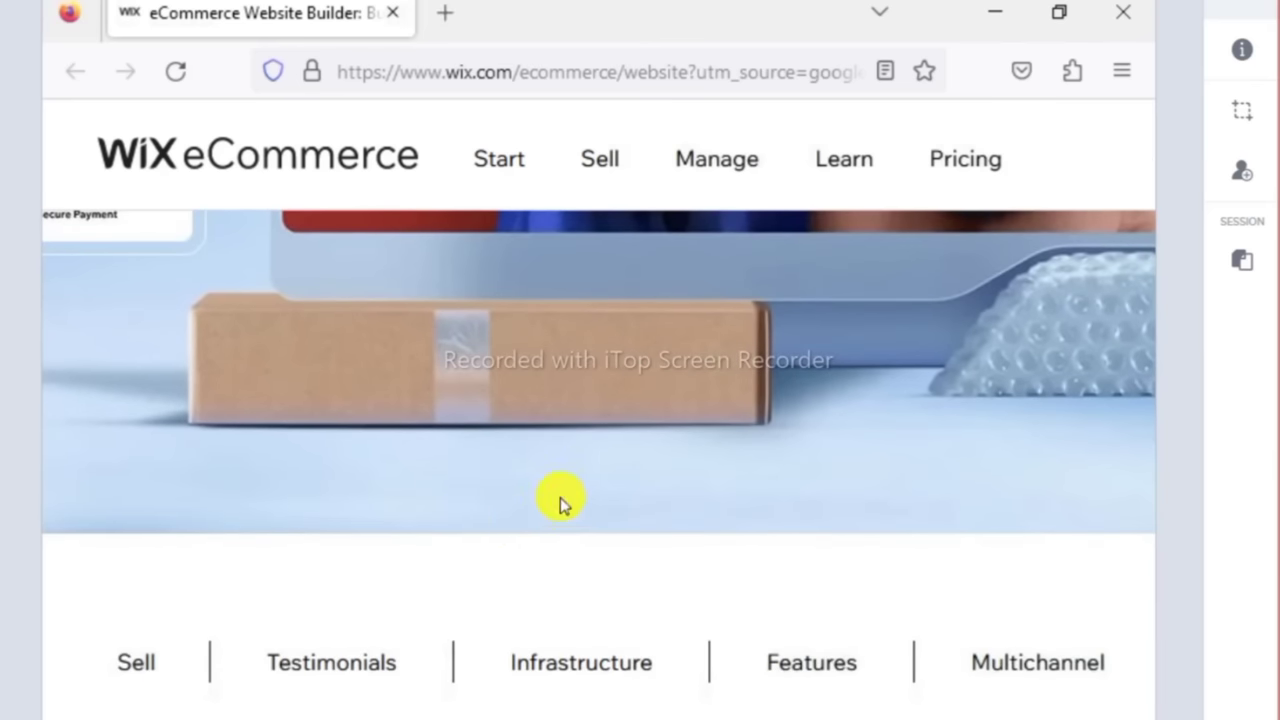
{"action": "scroll", "coordinate": [560, 497], "scroll_direction": "down", "scroll_amount": 6}
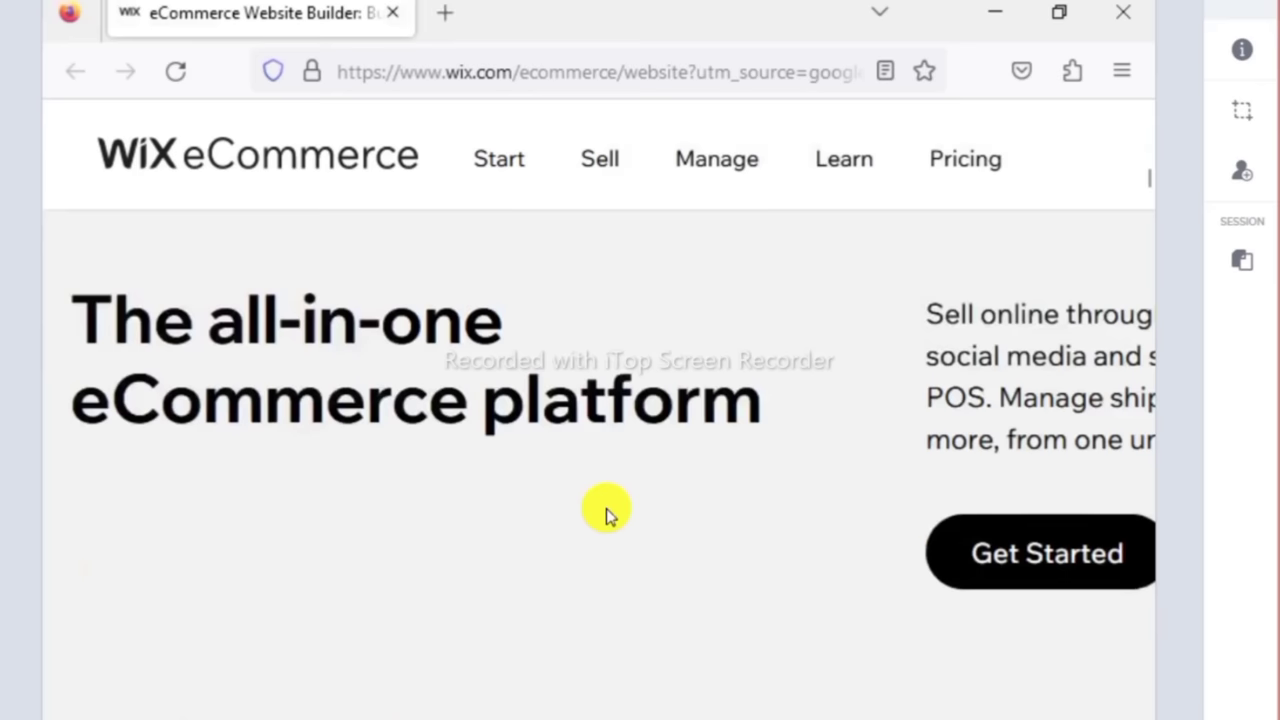
{"action": "scroll", "coordinate": [606, 514], "scroll_direction": "down", "scroll_amount": 8}
{"action": "scroll", "coordinate": [480, 251], "scroll_direction": "up", "scroll_amount": 4}
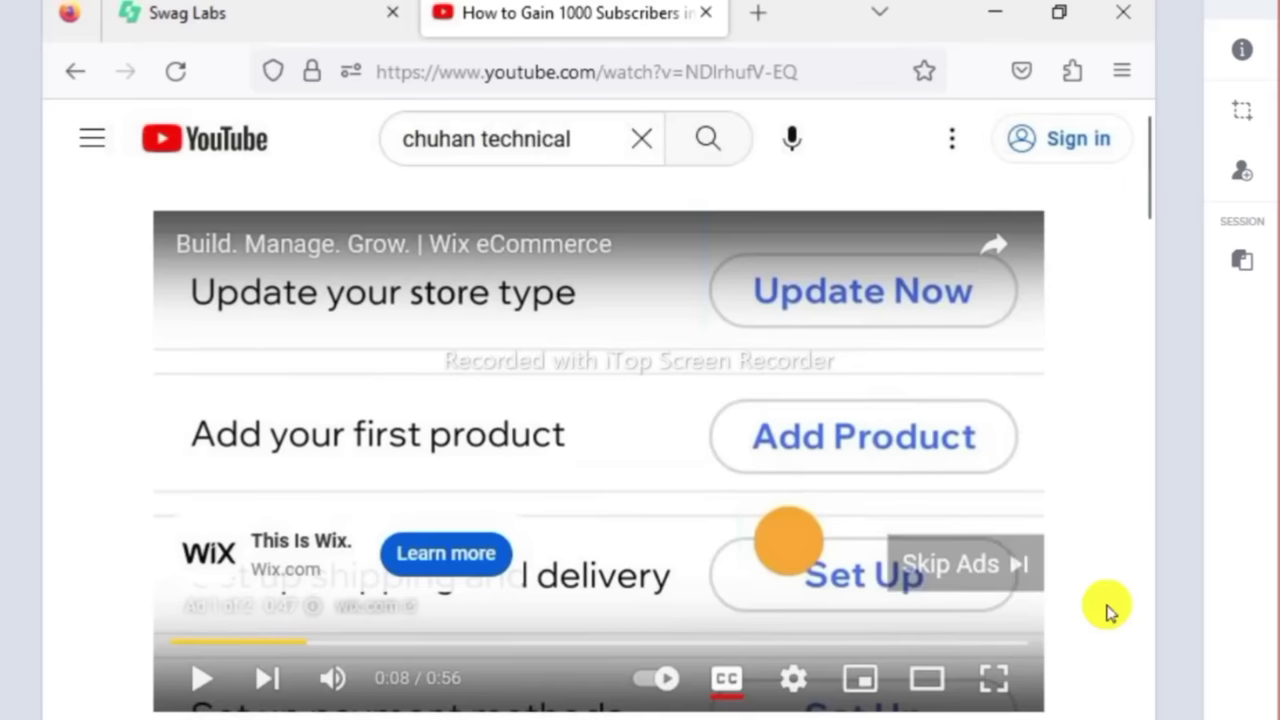
- Resume playback of the ad in the YouTube player and skip ahead to the channel's video
{"action": "left_click", "coordinate": [751, 604]}
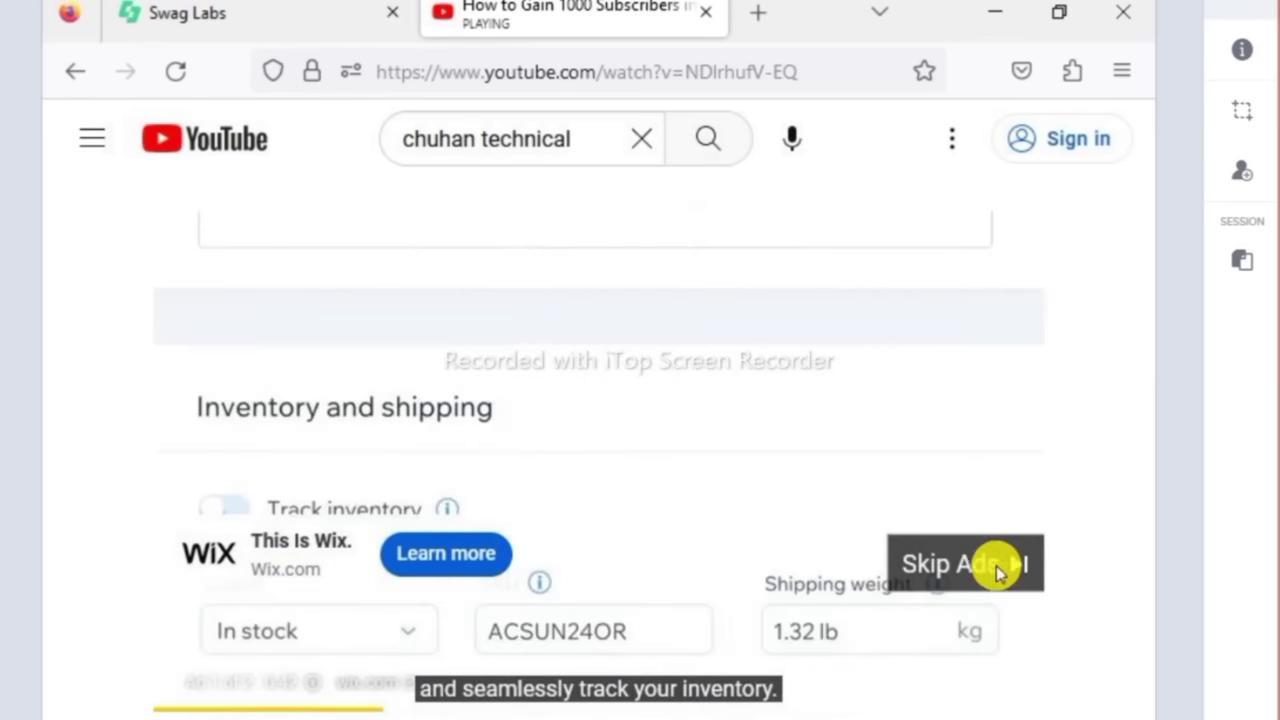
{"action": "left_click", "coordinate": [972, 566]}
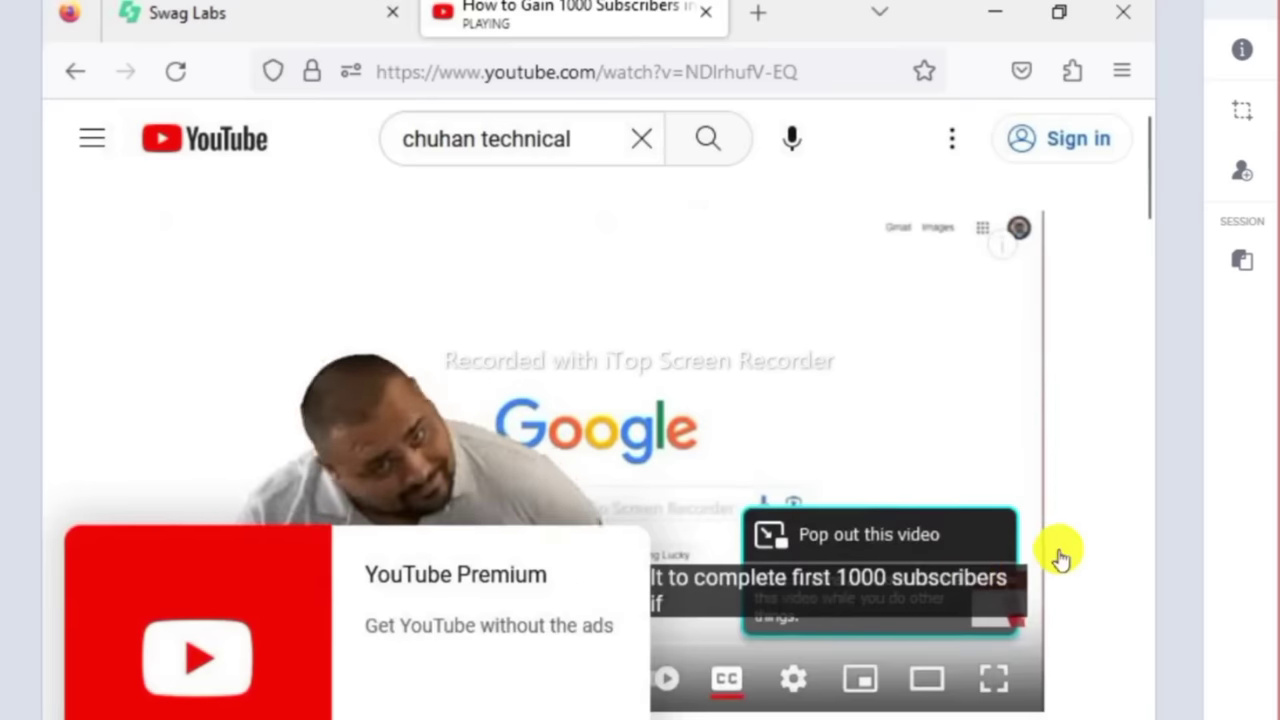